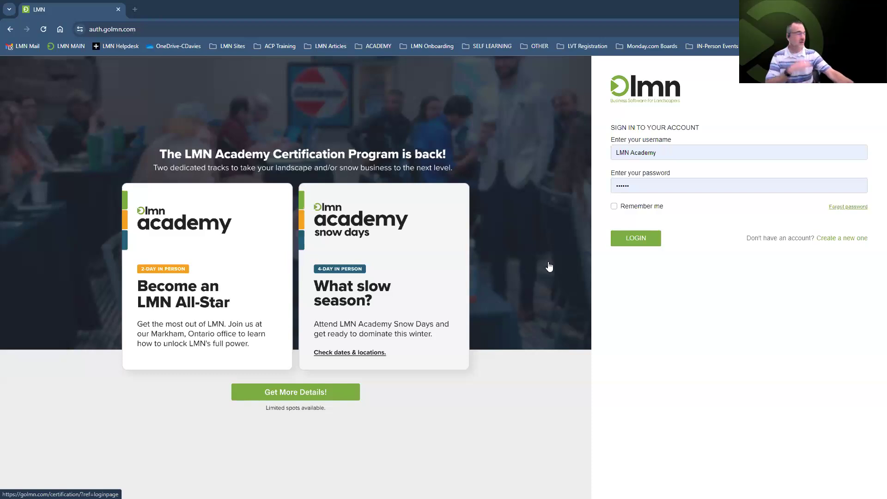
Sign in to LMN and go to Scheduling > Schedule Settings
left_click(632, 243)
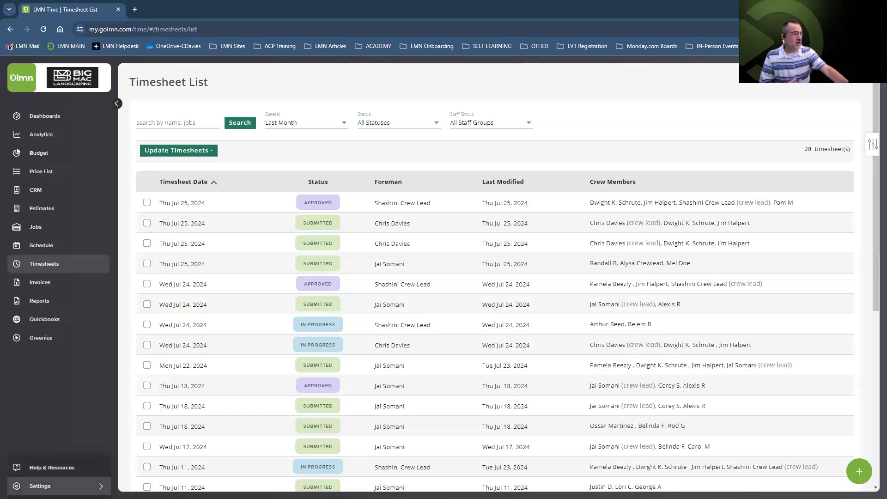
left_click(46, 486)
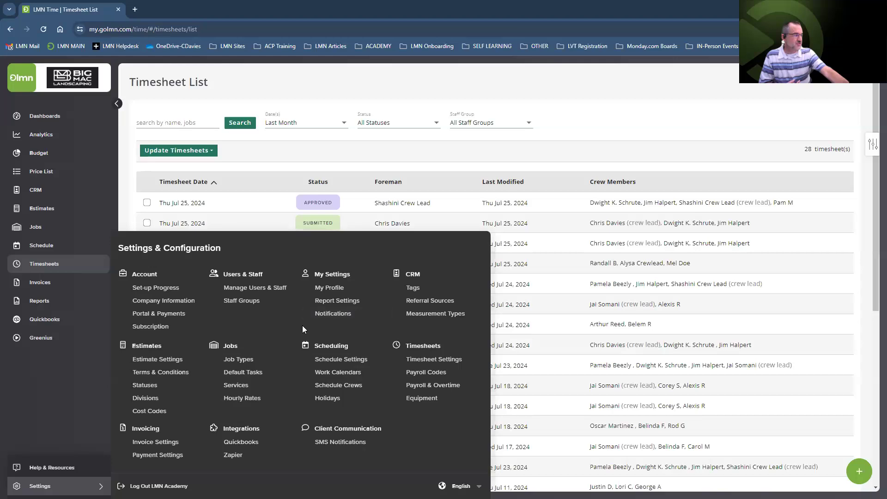
left_click(334, 360)
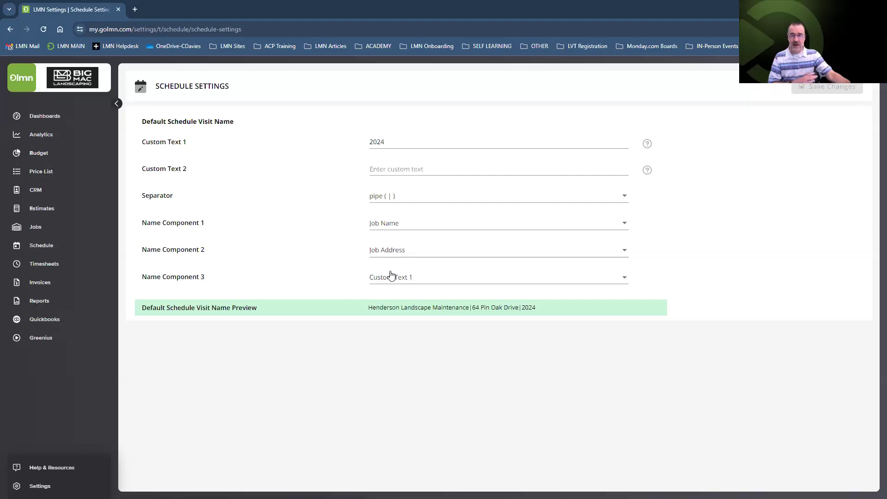
Review the Name Component 1 choices, keep Job Name first, and reopen Settings
left_click(398, 225)
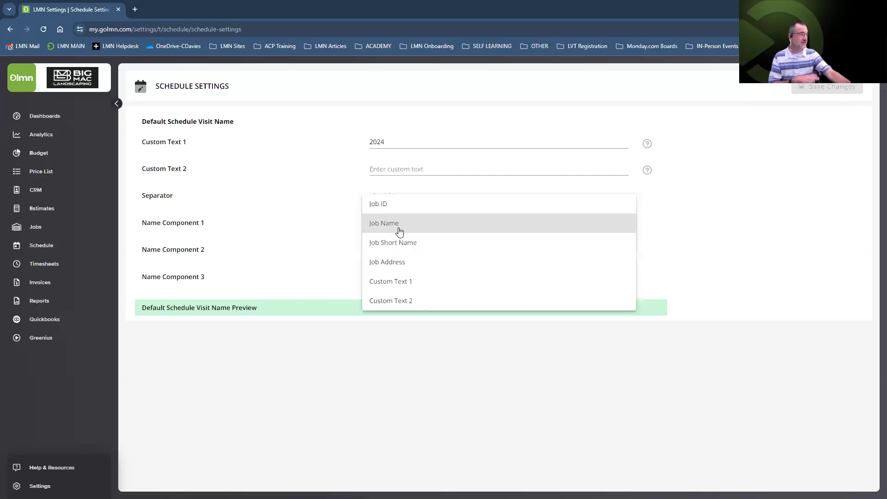
left_click(331, 233)
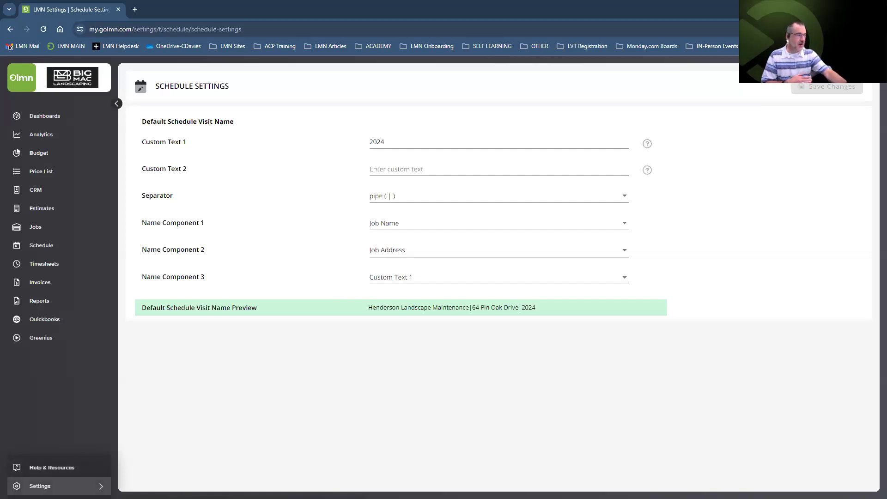
left_click(40, 486)
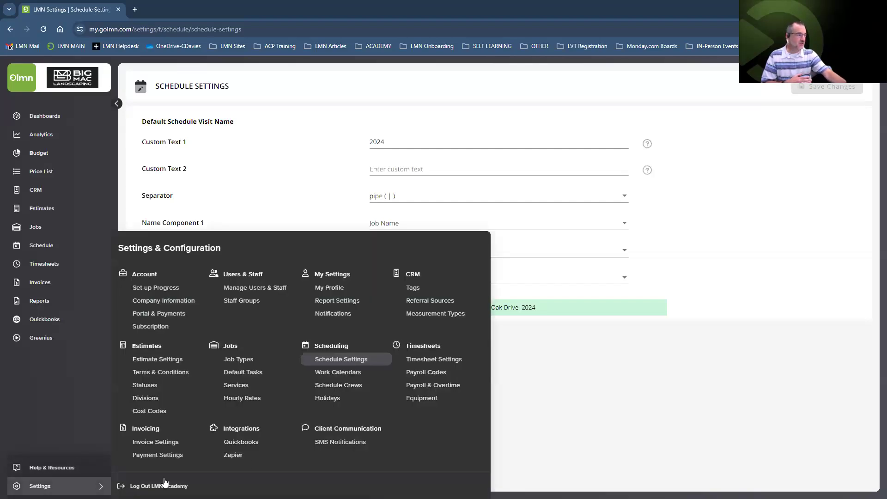
Go to Scheduling > Work Calendars in the settings menu
left_click(352, 372)
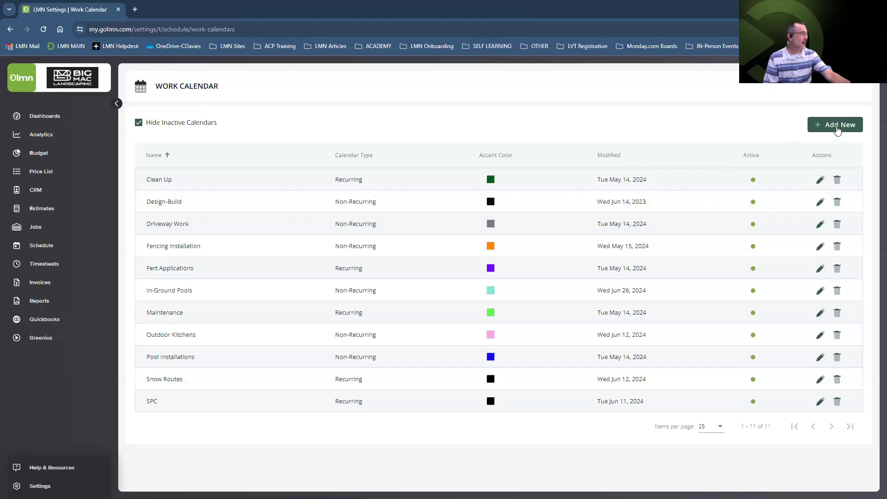
Add a new work calendar named 'Lighting Enhancements'
left_click(837, 129)
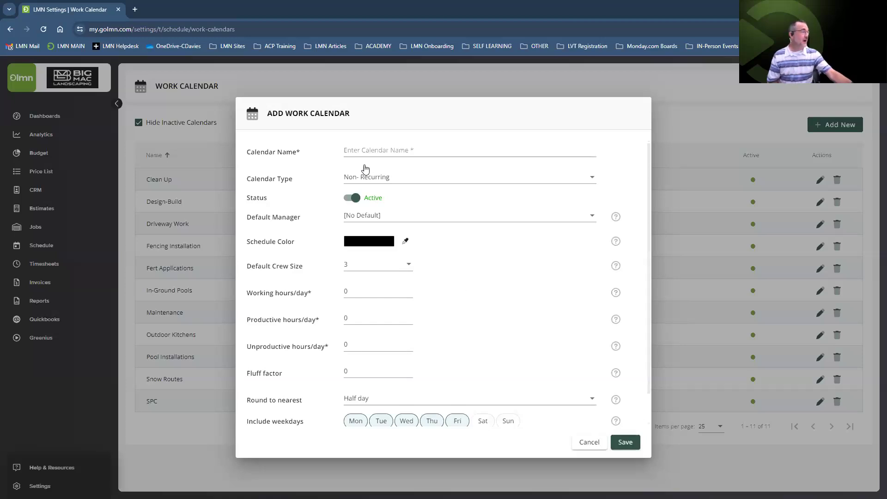
left_click(368, 150)
type("Lig")
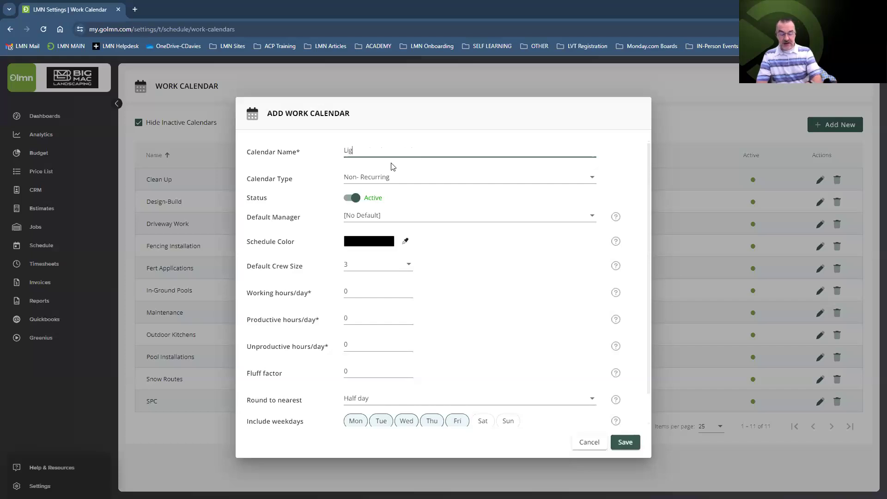
type("hting Enha")
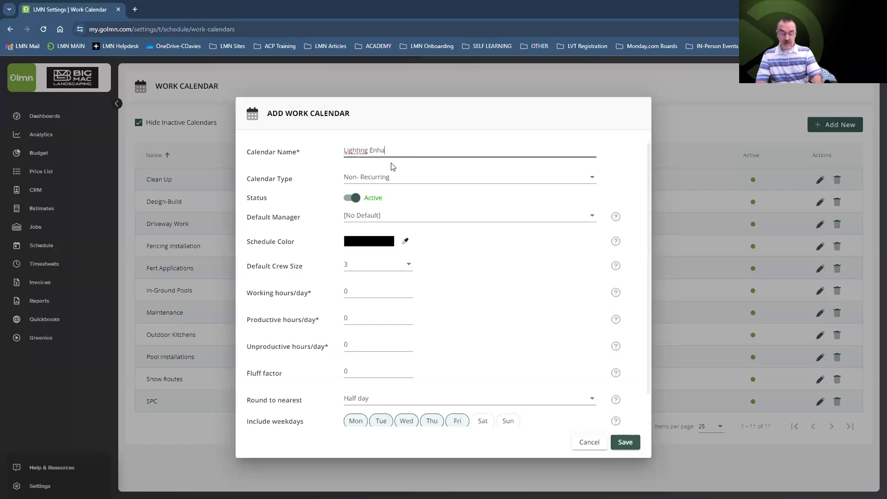
type("ncements")
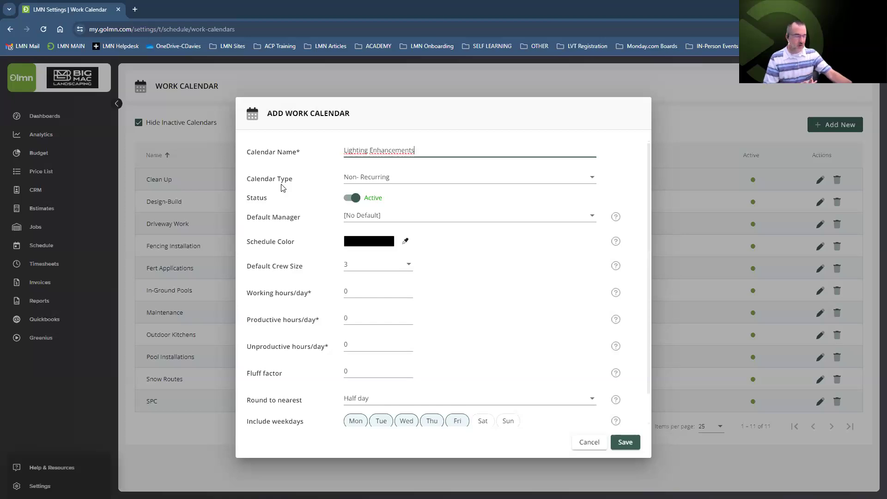
left_click(389, 182)
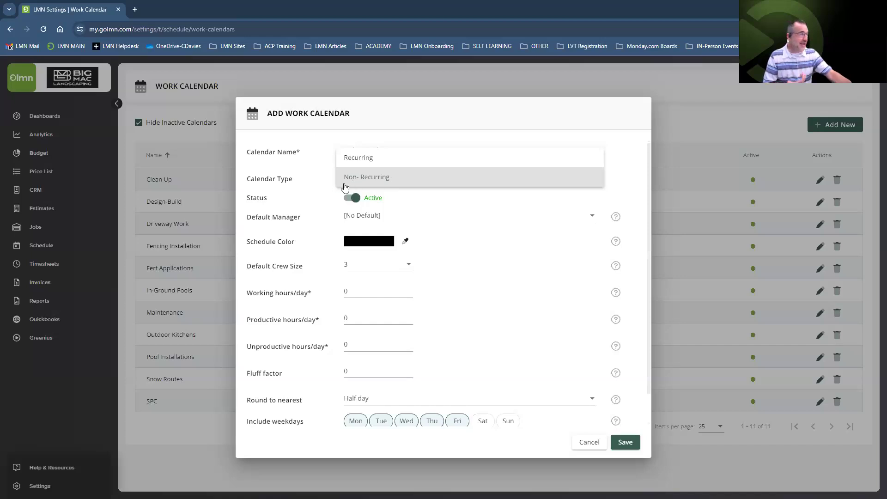
left_click(366, 176)
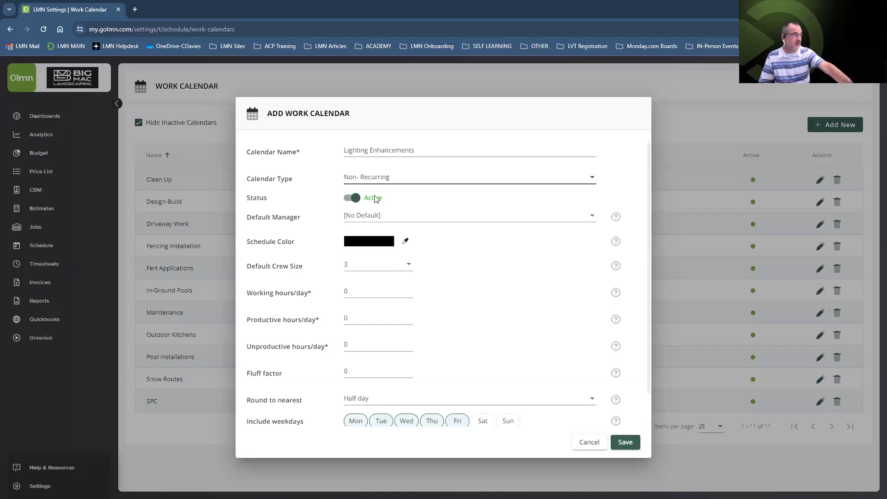
left_click(377, 216)
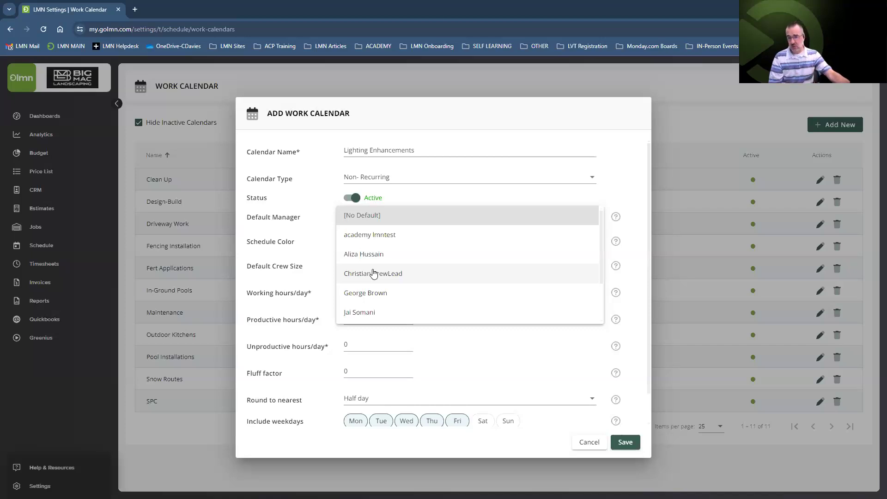
left_click(321, 243)
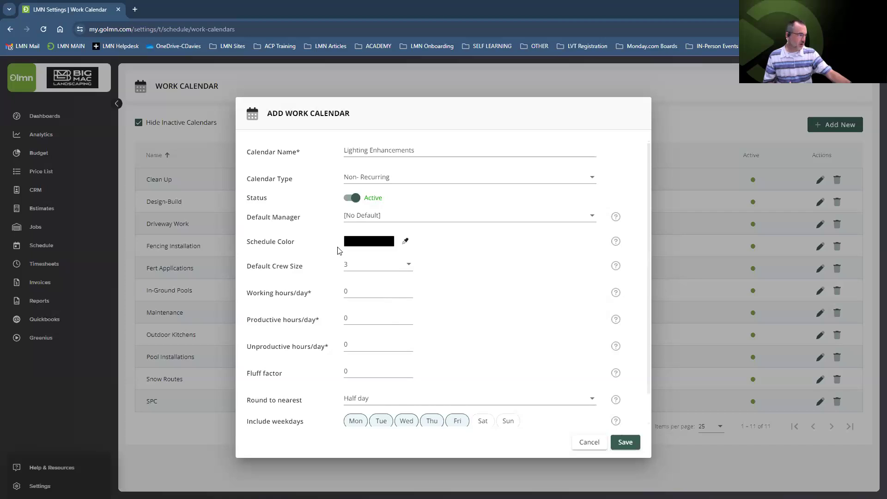
Try magenta, bright blue and slate schedule colours, ending on white #ffffff
left_click(368, 247)
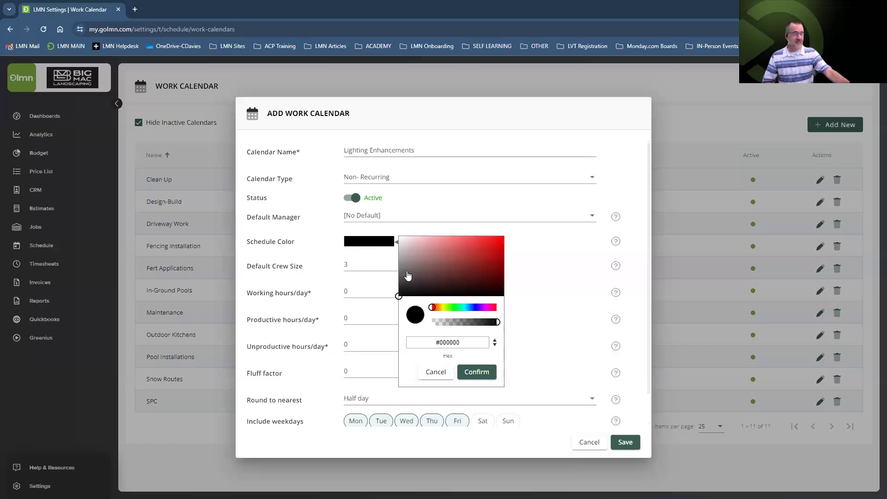
mouse_move(434, 307)
left_mouse_down()
mouse_move(495, 314)
mouse_move(432, 312)
left_mouse_up()
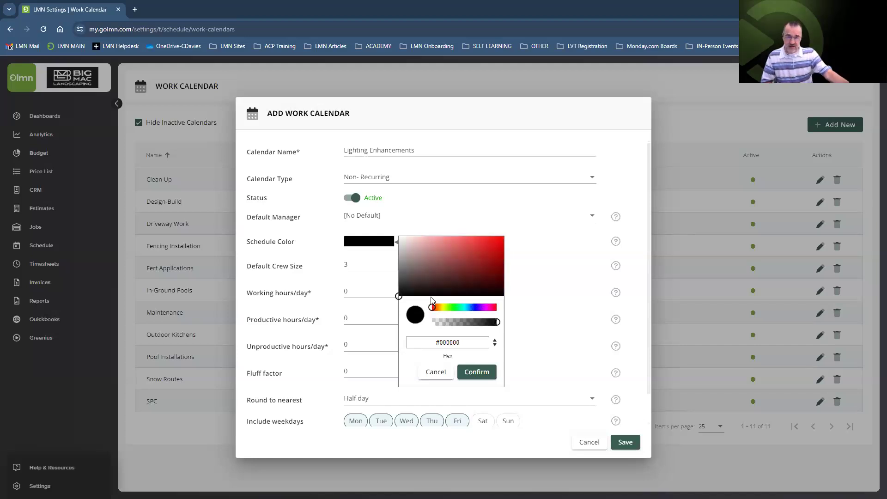
left_click_drag(433, 308, 475, 315)
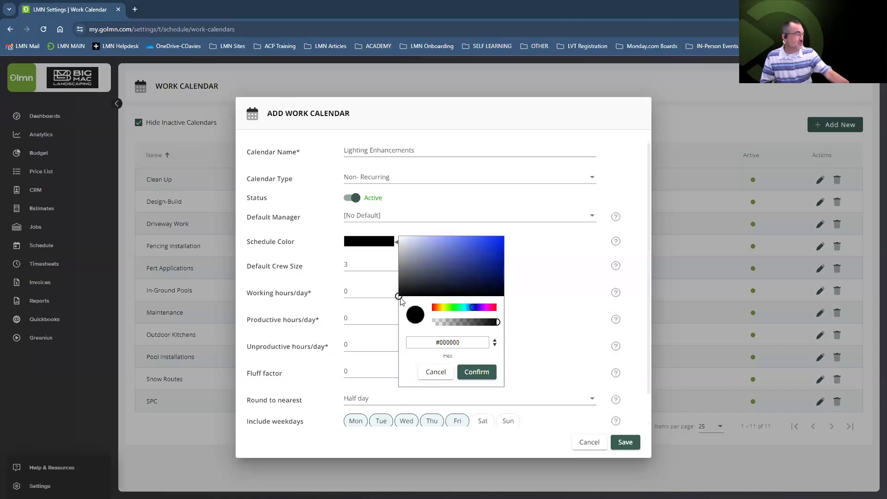
left_click_drag(459, 300, 514, 241)
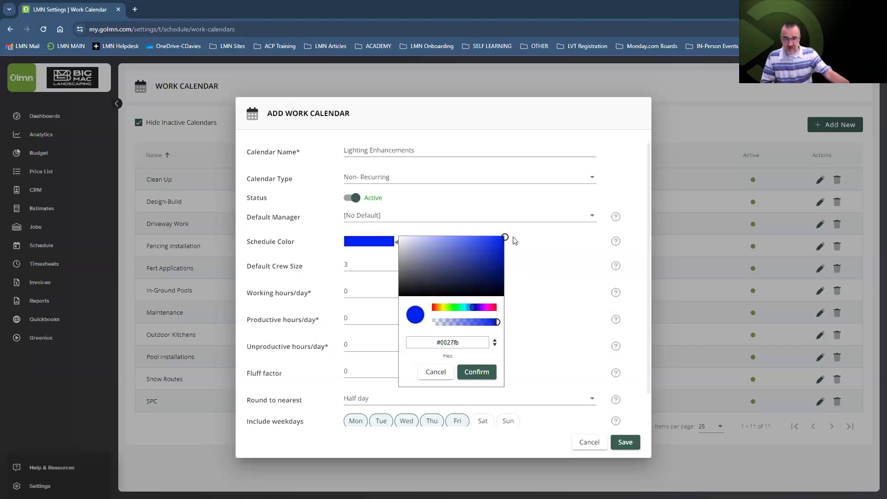
left_click_drag(515, 240, 451, 272)
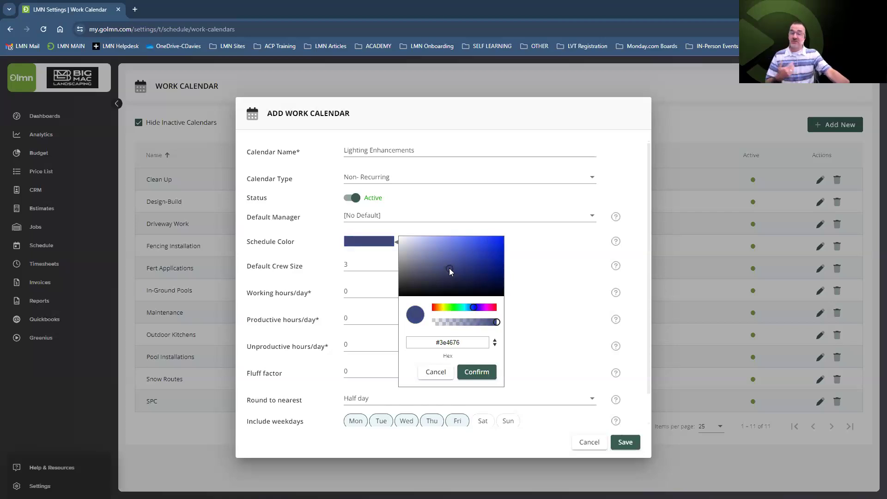
left_click_drag(449, 268, 396, 235)
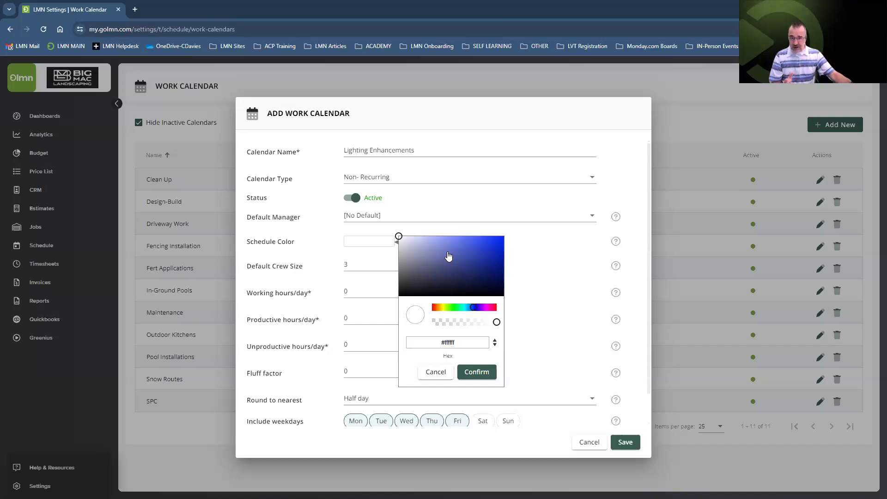
Set the schedule colour to dark purple #4c0595 and confirm it
left_click(443, 307)
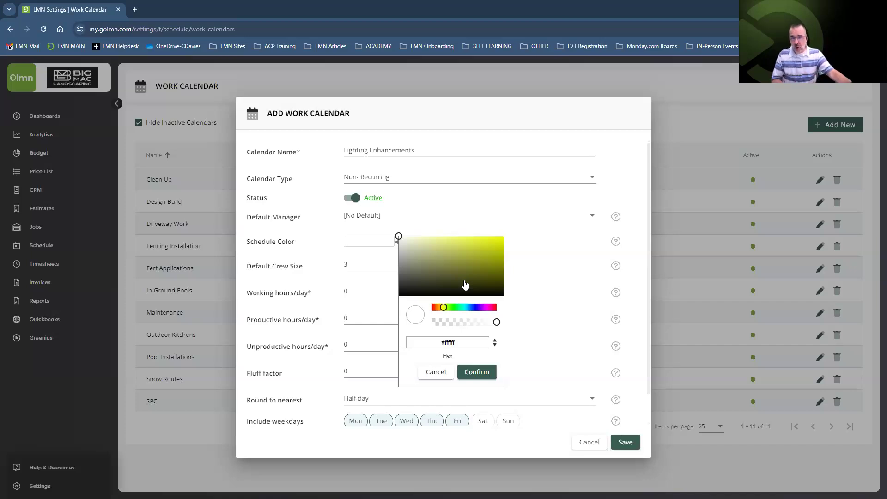
left_click(472, 307)
left_click(481, 307)
left_click_drag(401, 240, 498, 265)
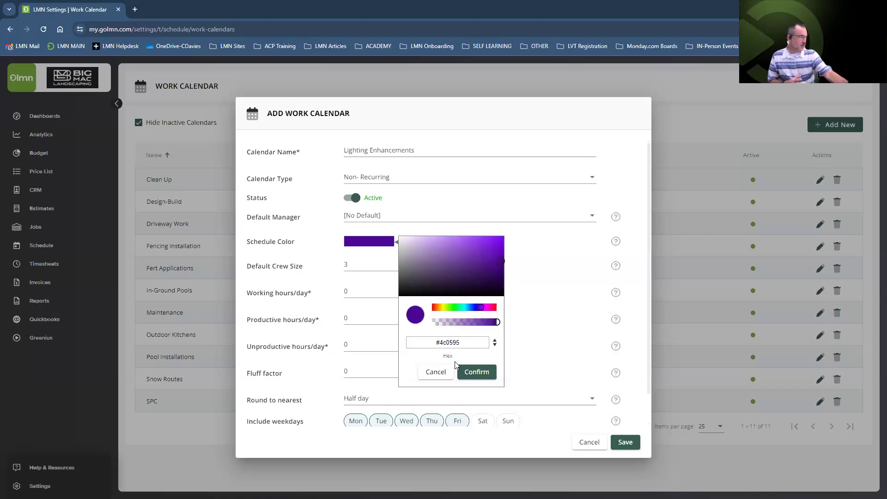
left_click(474, 378)
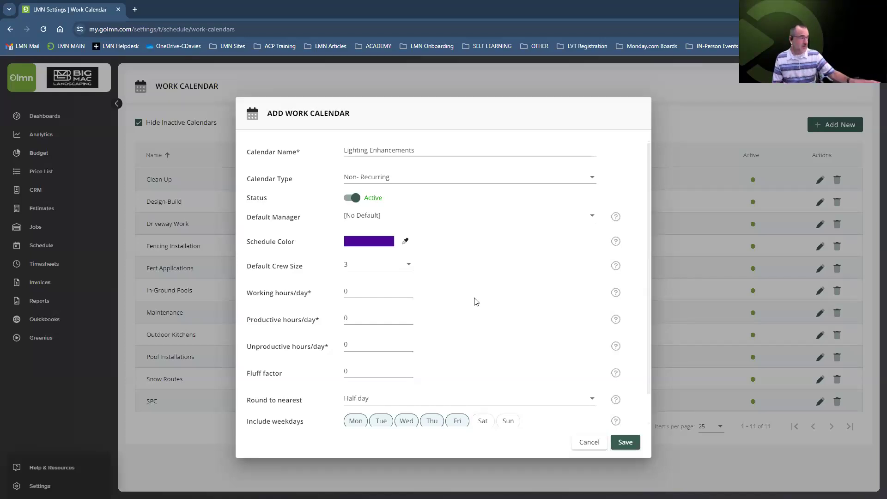
Enter 10 working hours and 1.5 unproductive hours per day
left_click(362, 292)
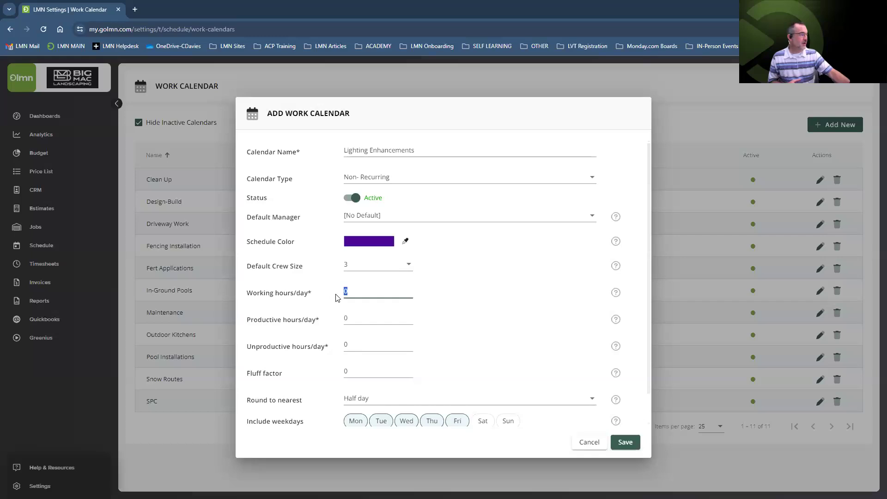
type("10")
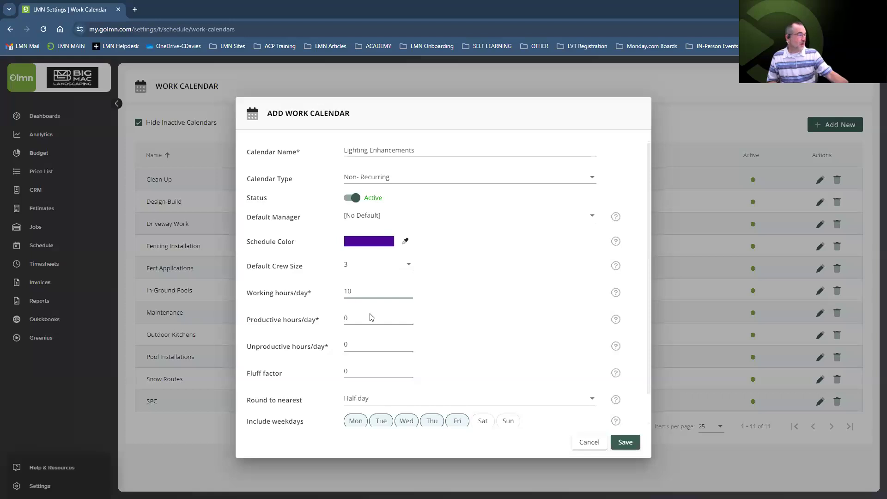
left_click(359, 346)
type("105")
key("BackSpace")
key("BackSpace")
type(".5")
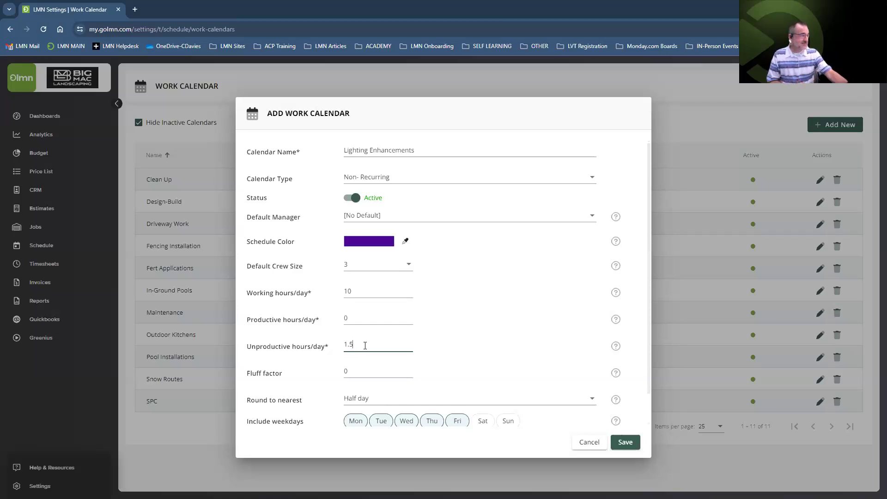
Enter 8.5 in Productive hours/day
left_click(359, 315)
type("8.5")
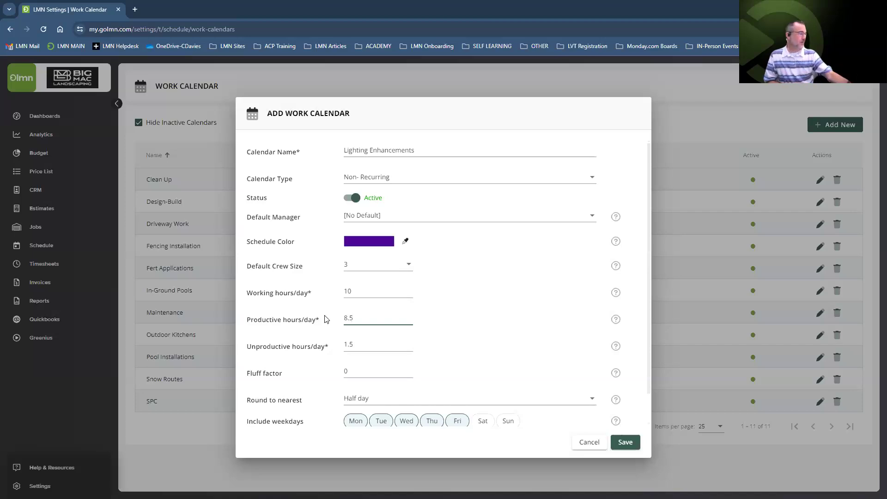
Scroll down the form and show the scheduled-time rounding choices
scroll(476, 327, "down", 1)
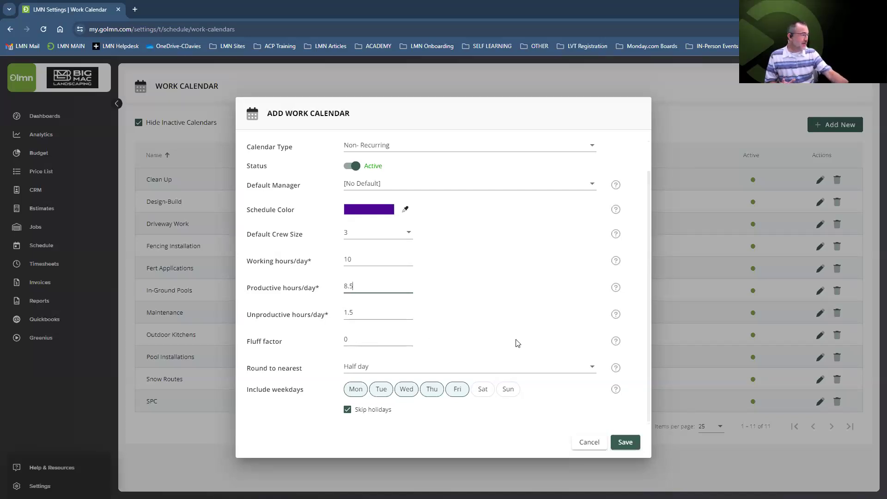
mouse_move(617, 343)
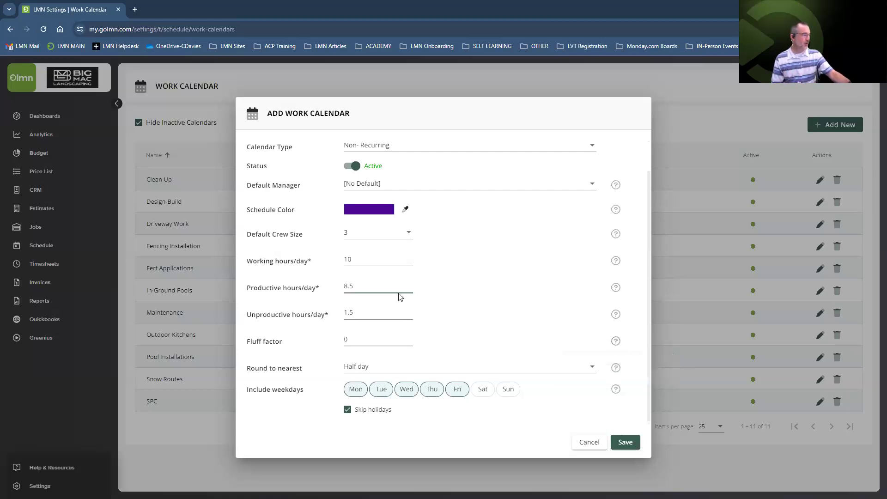
left_click(373, 367)
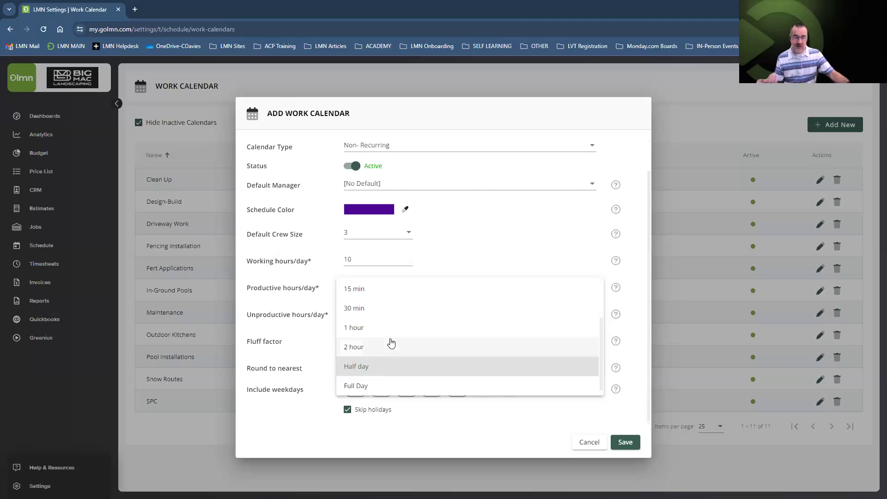
Keep Half day rounding and save the Lighting Enhancements calendar
scroll(392, 343, "up", 2)
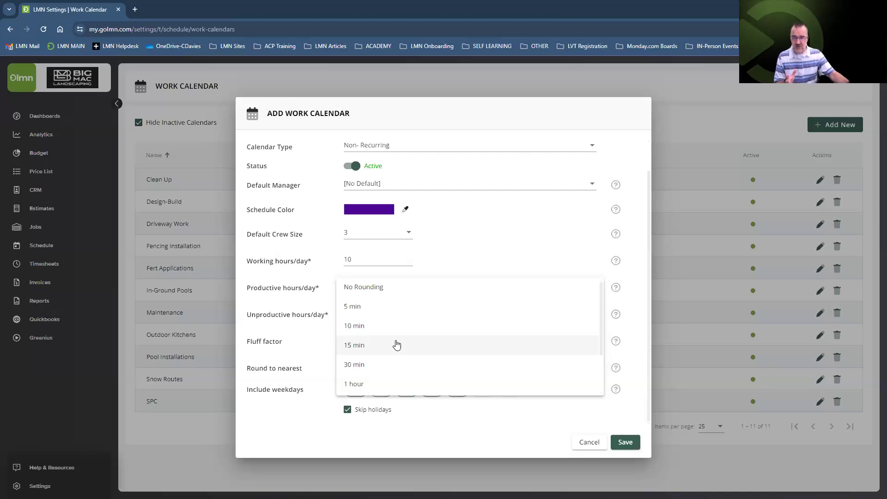
left_click(506, 425)
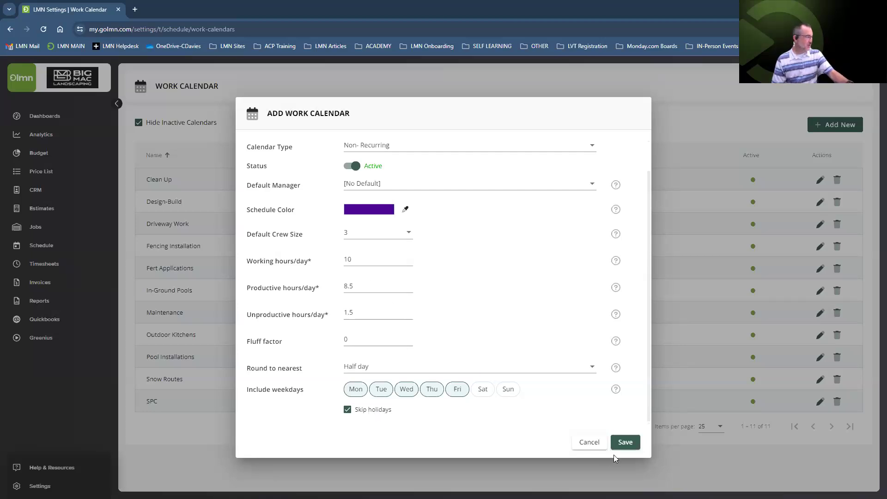
left_click(618, 443)
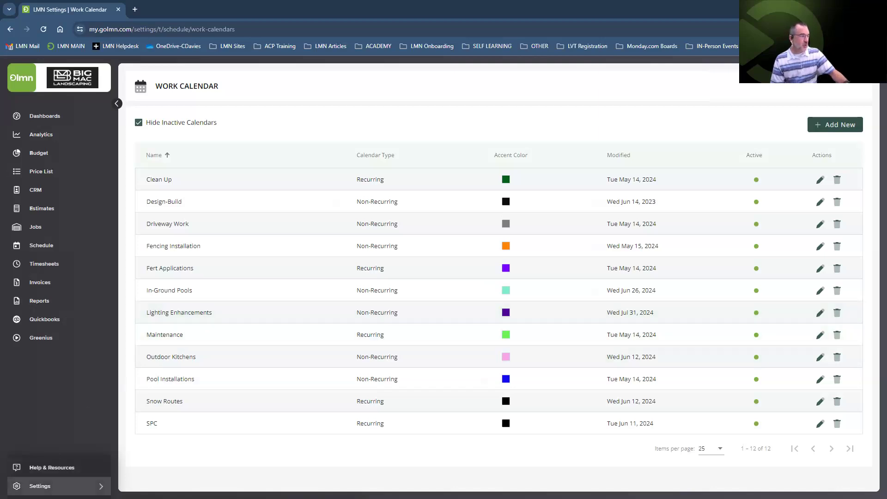
Go from the work calendar list to the Holidays page under Scheduling settings
left_click(60, 486)
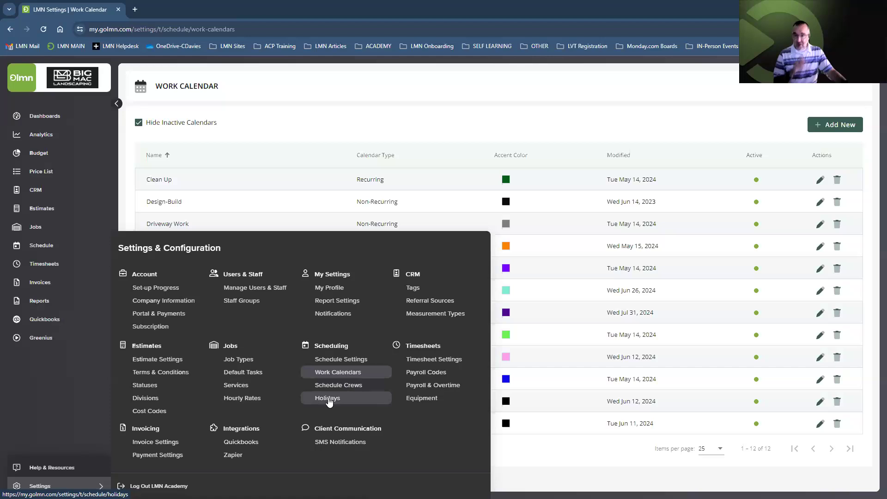
left_click(329, 399)
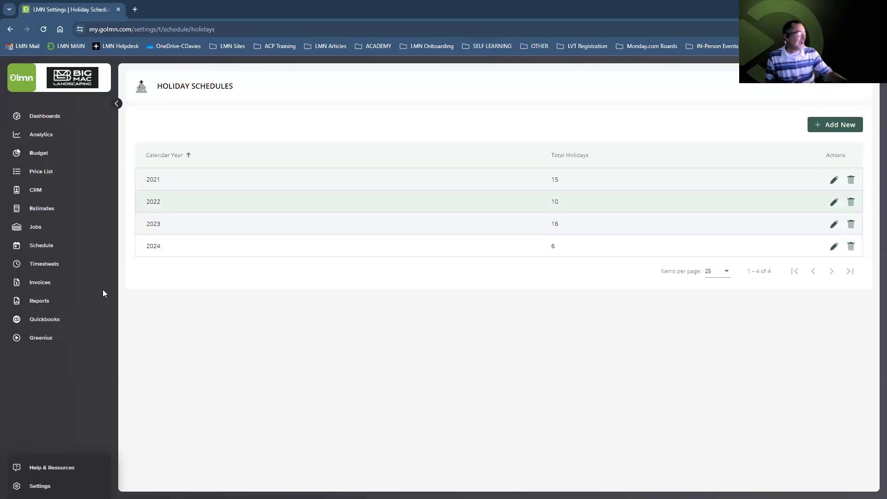
In the 2024 holidays, add a 'Civic Holiday' entry dated Aug 5, 2024 and save
left_click(174, 252)
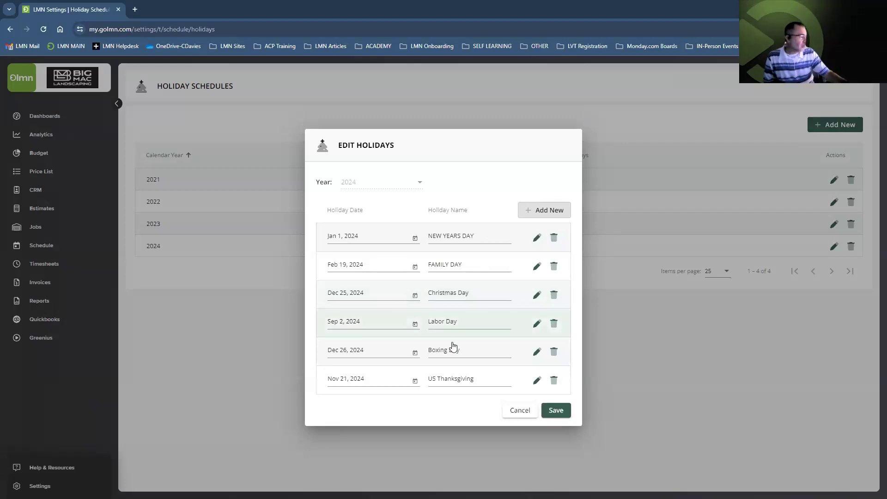
left_click(543, 213)
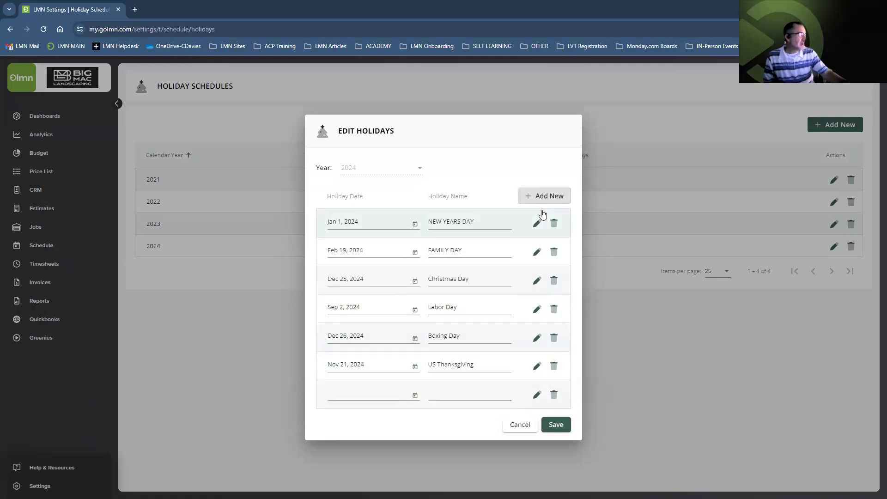
left_click(415, 397)
left_click(451, 238)
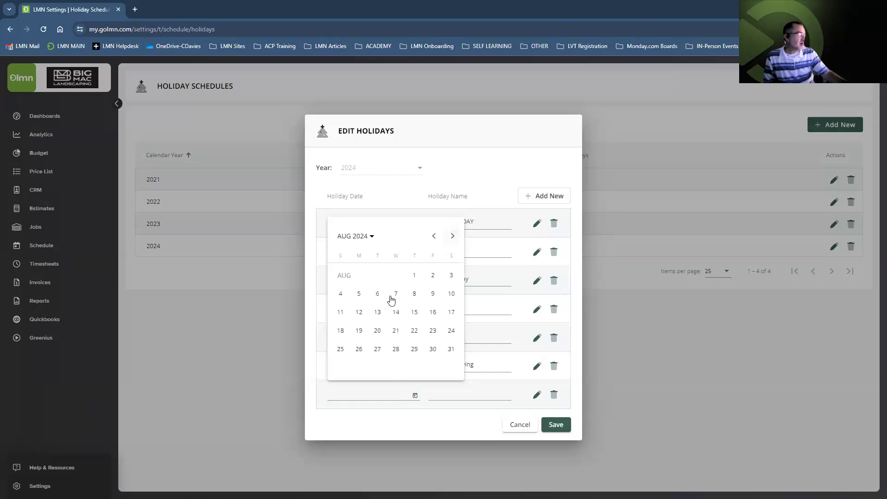
left_click(360, 295)
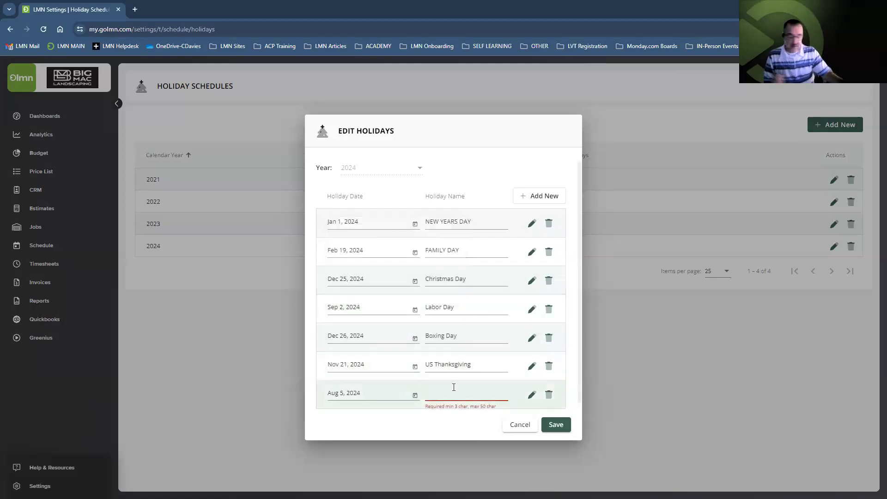
type("Civic H")
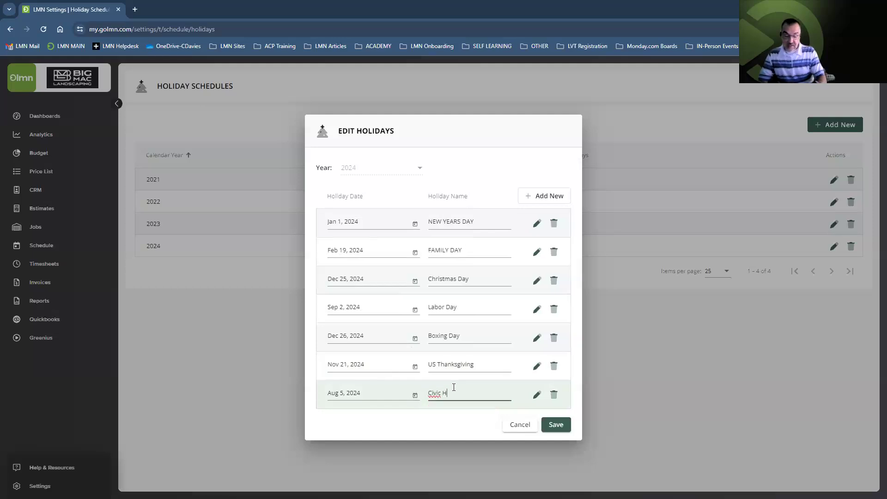
type("oliday")
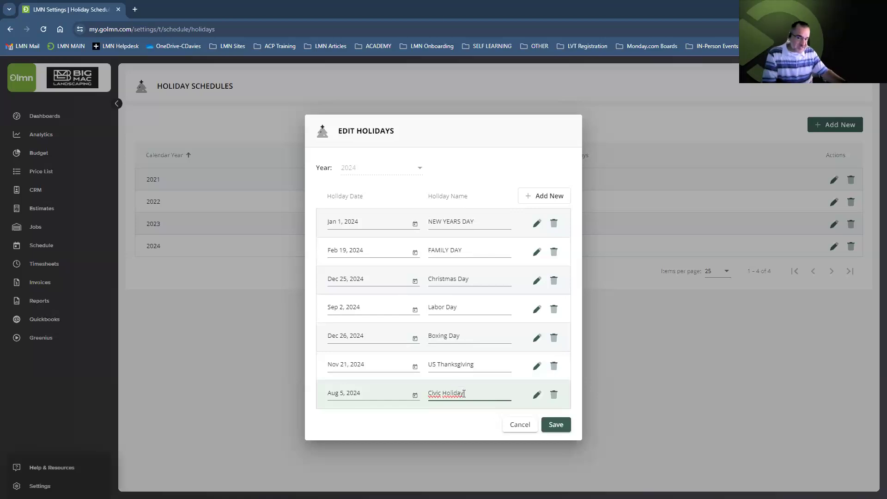
left_click(556, 427)
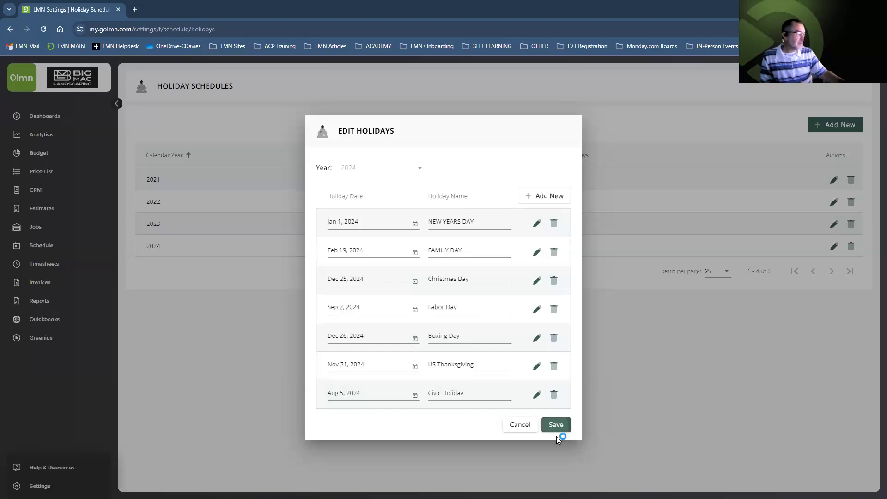
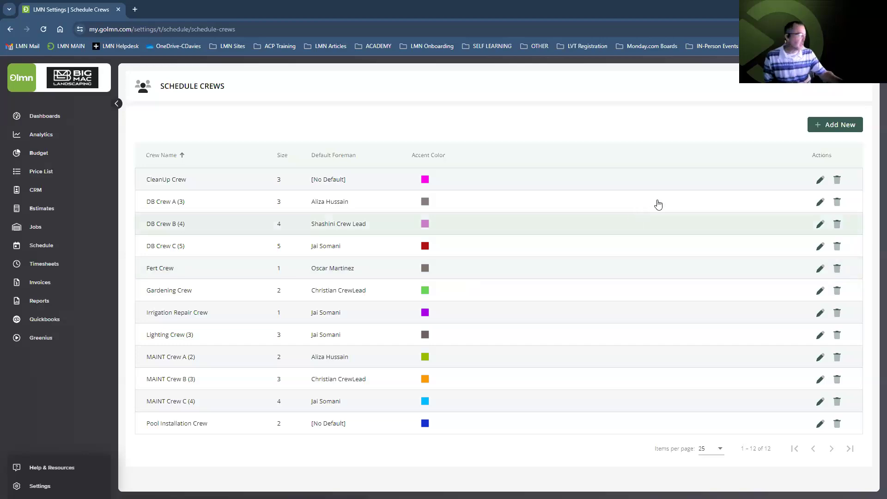
Add a new schedule crew named 'Lighting Crew (2)' and change its crew size from 3 to 2
left_click(832, 130)
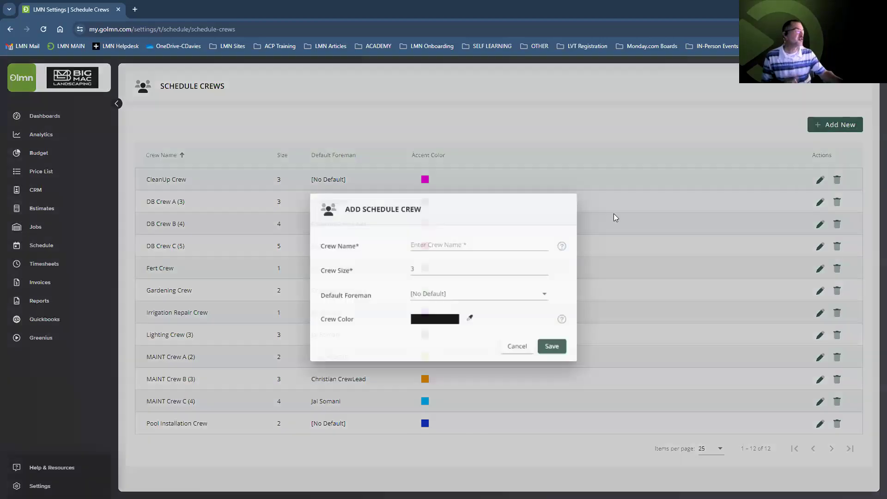
left_click(448, 241)
type("Li")
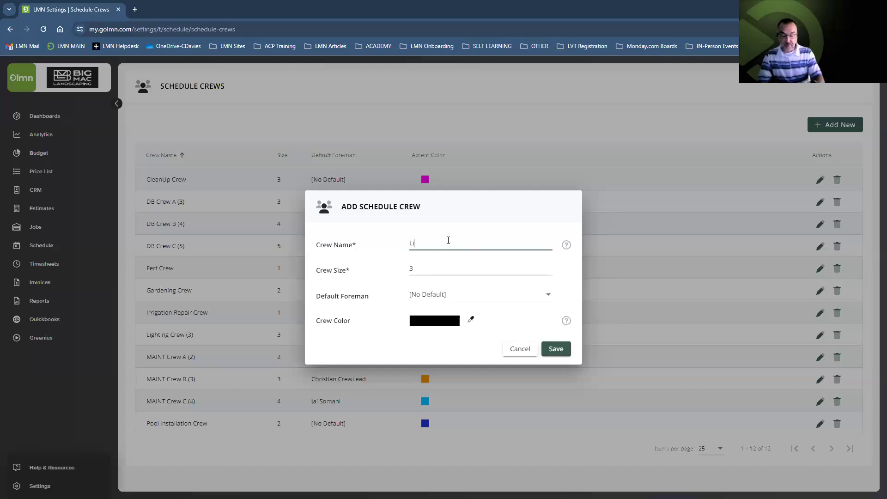
type("ghting Cr")
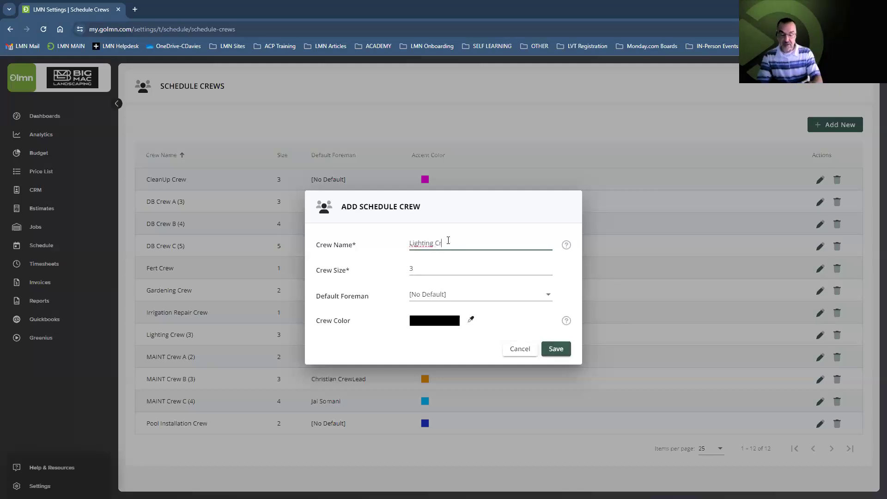
type("ew (2)")
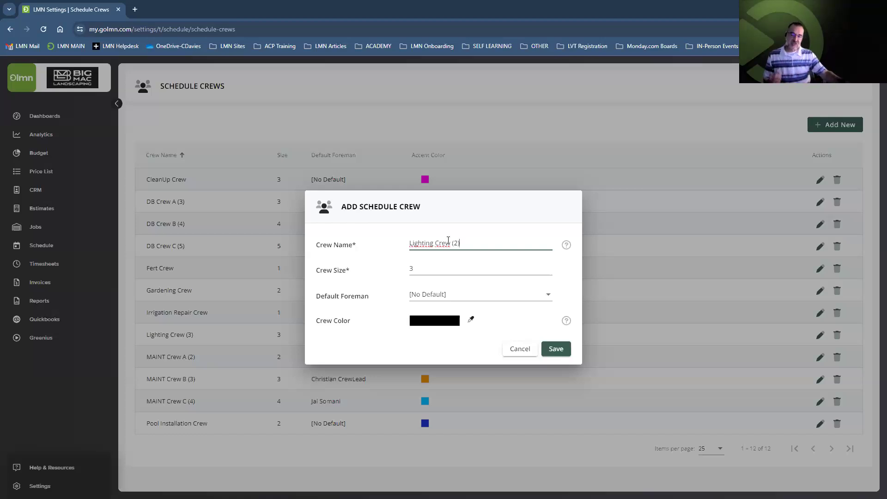
left_click(422, 267)
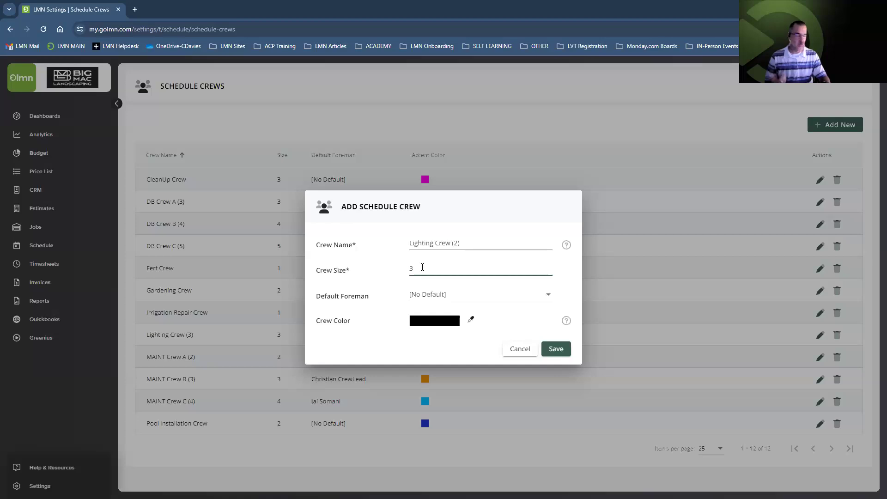
key("BackSpace")
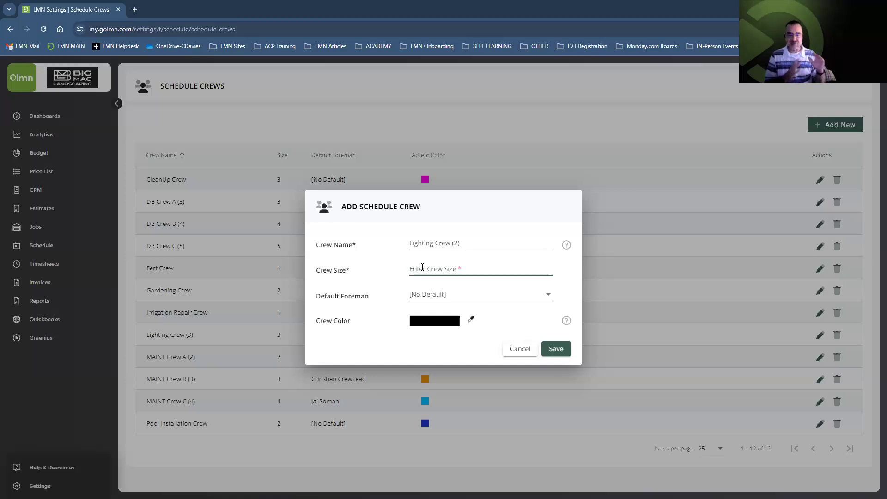
type("2")
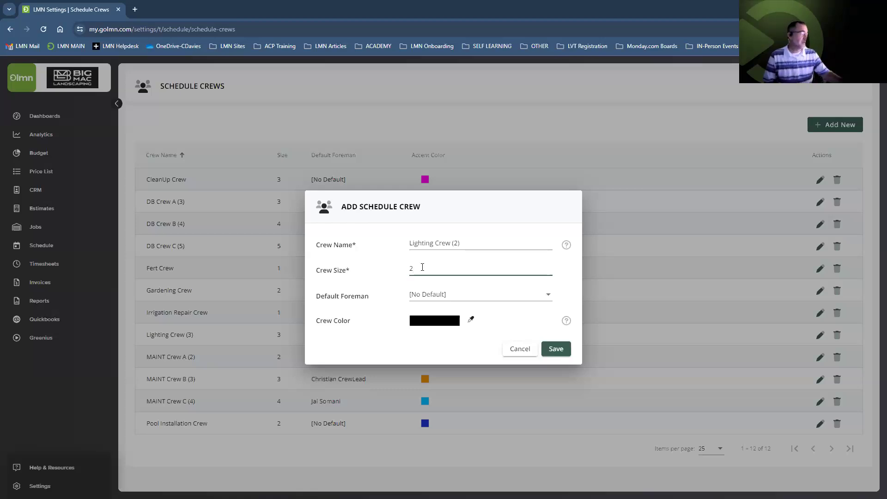
Keep the Default Foreman at [No Default] and bring up the Crew Color picker
left_click(436, 296)
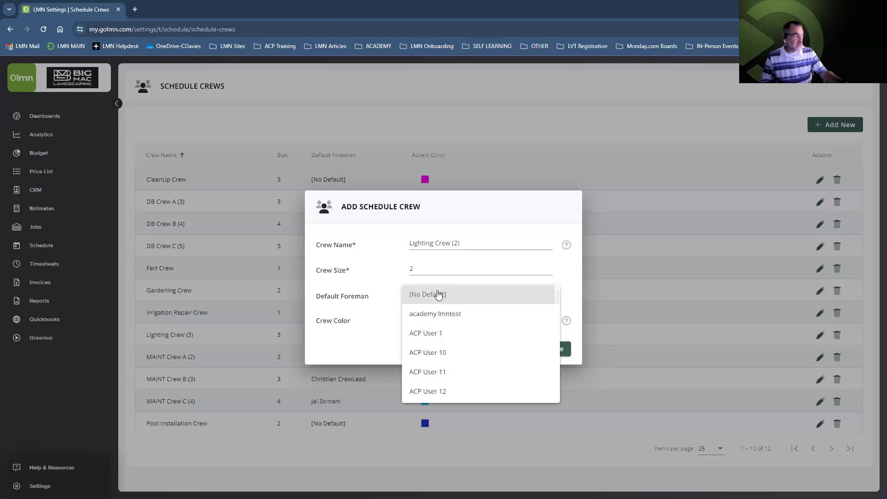
left_click(369, 315)
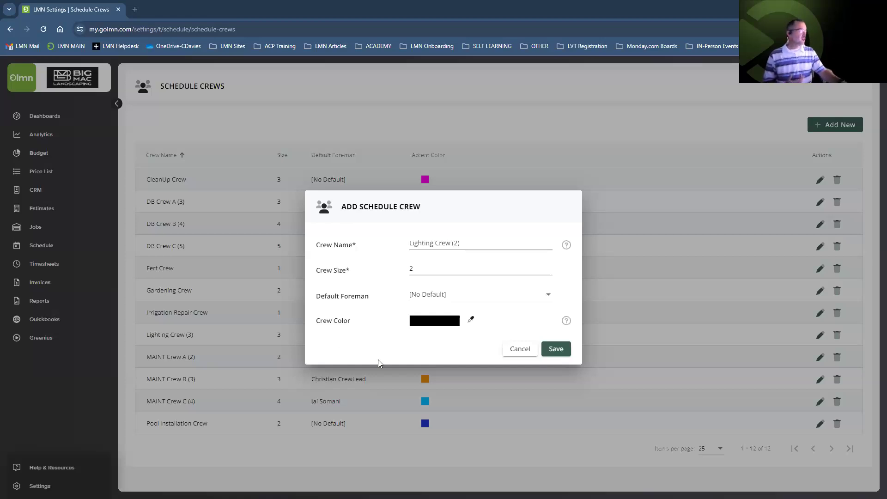
left_click(431, 326)
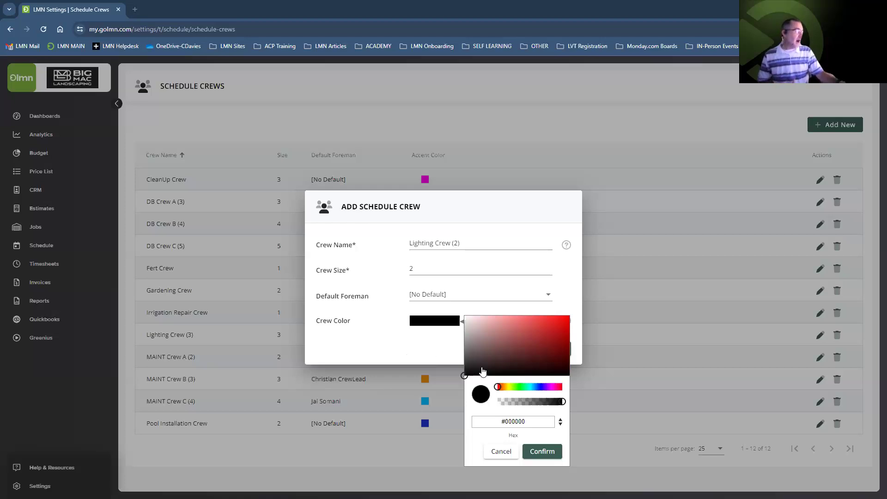
Set the crew colour to a saturated blue (#1d0dee), confirm it, and save Lighting Crew (2)
left_click(541, 388)
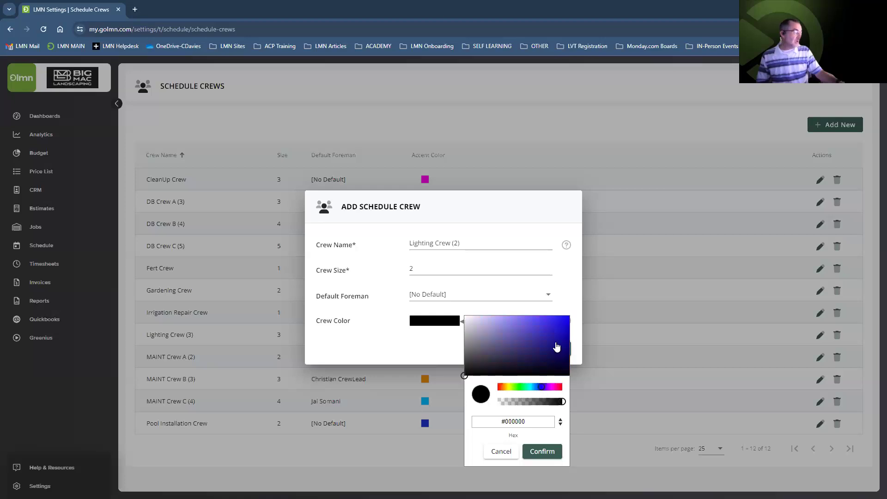
left_click(564, 321)
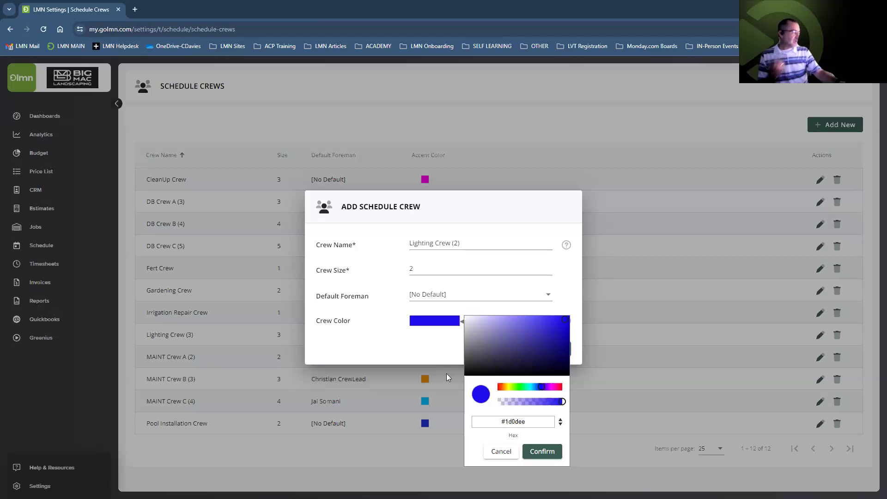
left_click(543, 452)
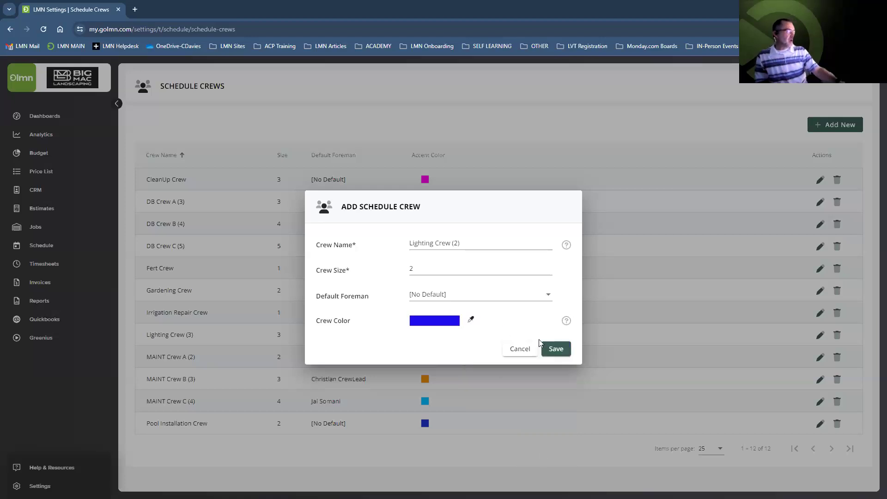
left_click(556, 349)
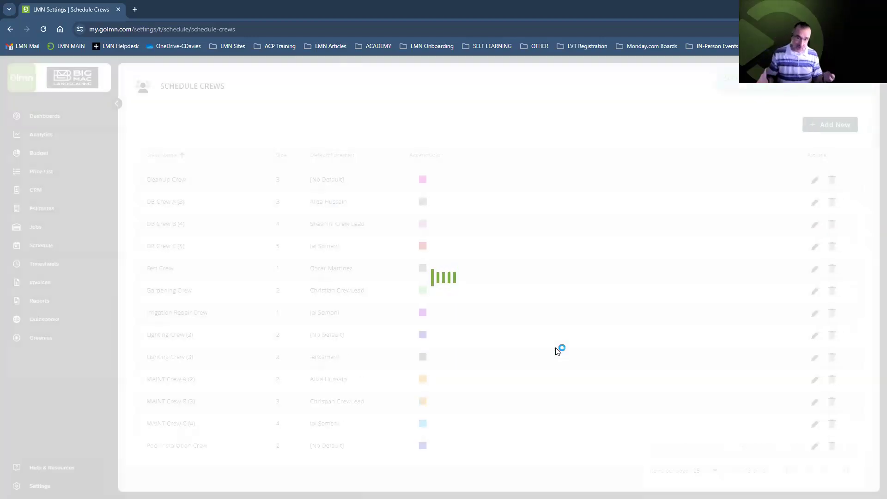
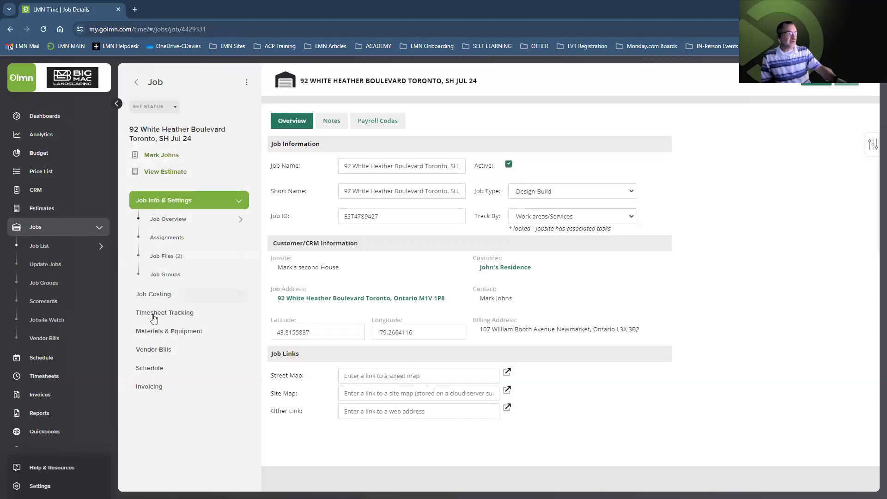
Open the job's Scheduled Visits page and its detailed visit list, which shows no visits yet
left_click(157, 372)
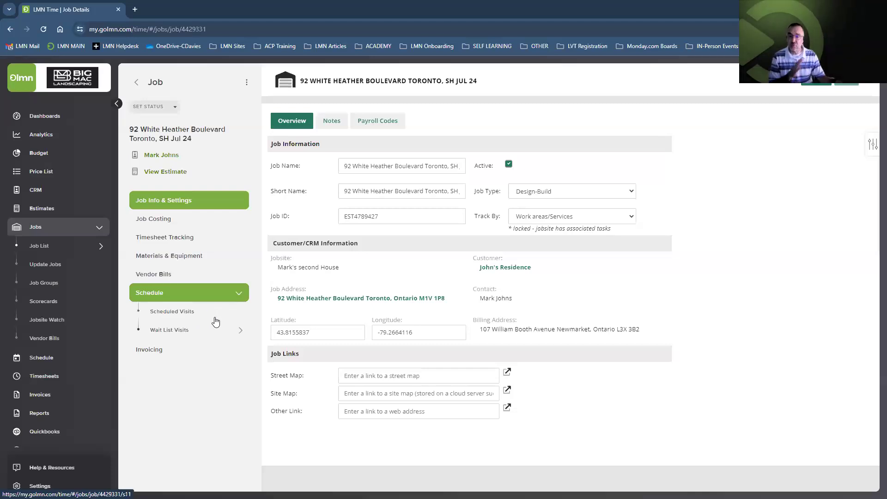
left_click(186, 315)
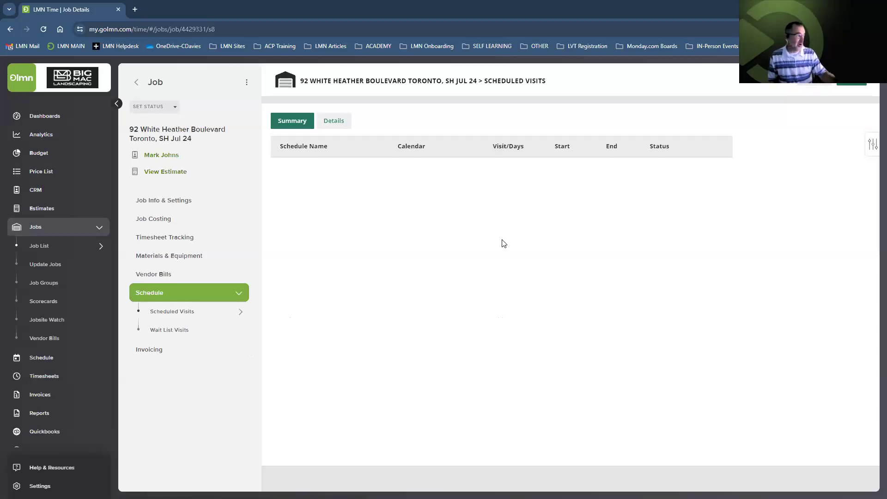
left_click(334, 121)
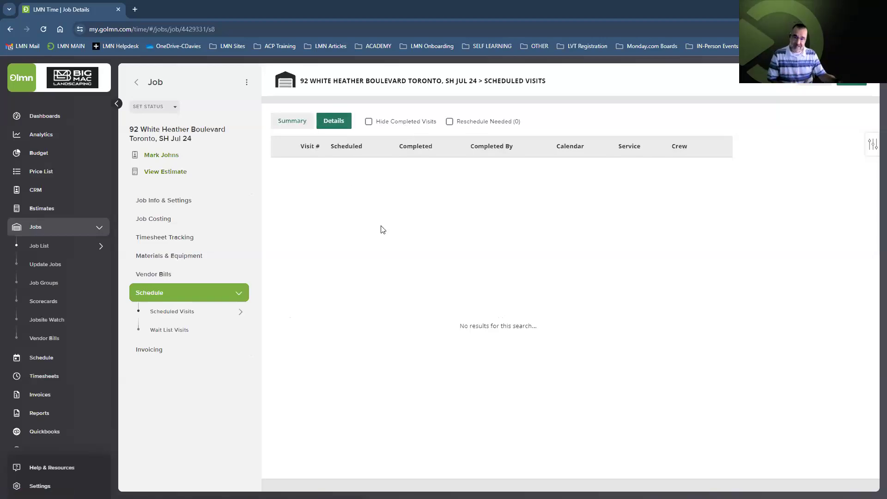
Begin adding this job to the schedule with the green add-to-schedule button
left_click(852, 82)
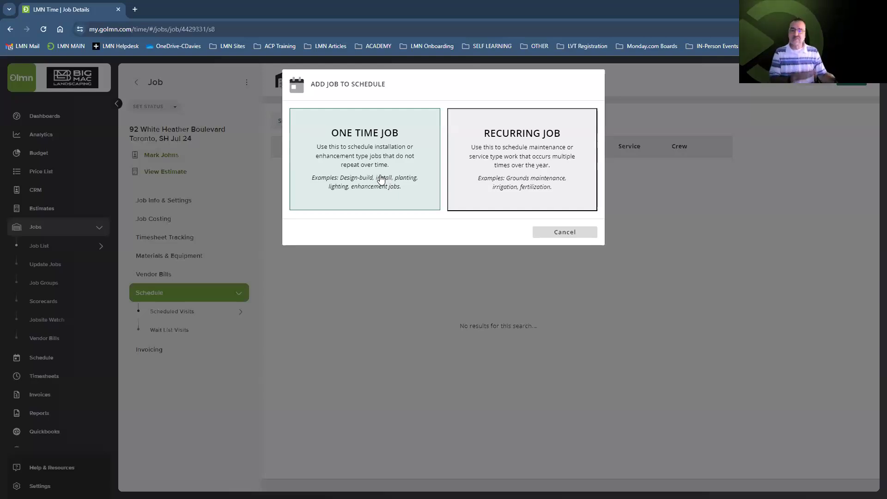
Choose One Time Job and select the existing schedule description for replacement
left_click(375, 176)
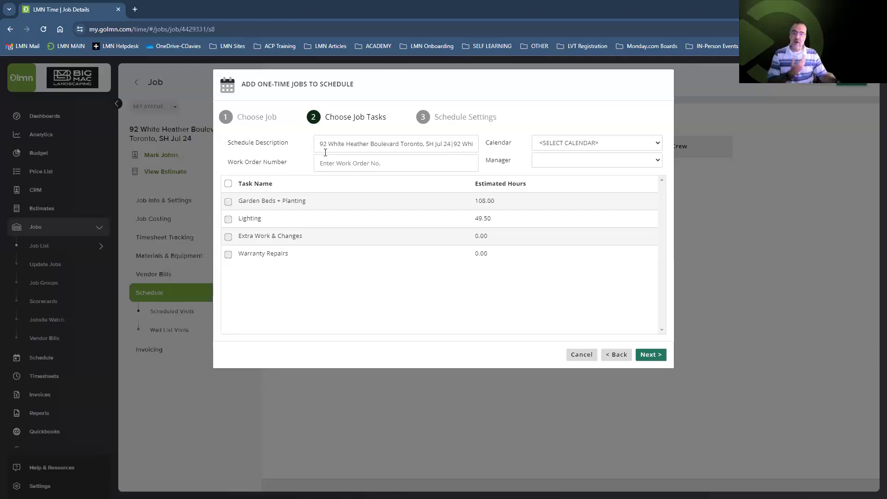
left_click_drag(320, 143, 475, 143)
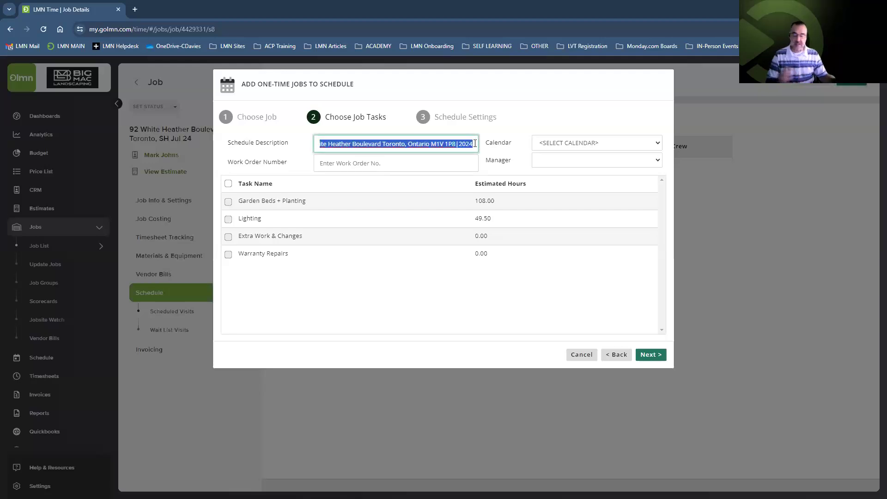
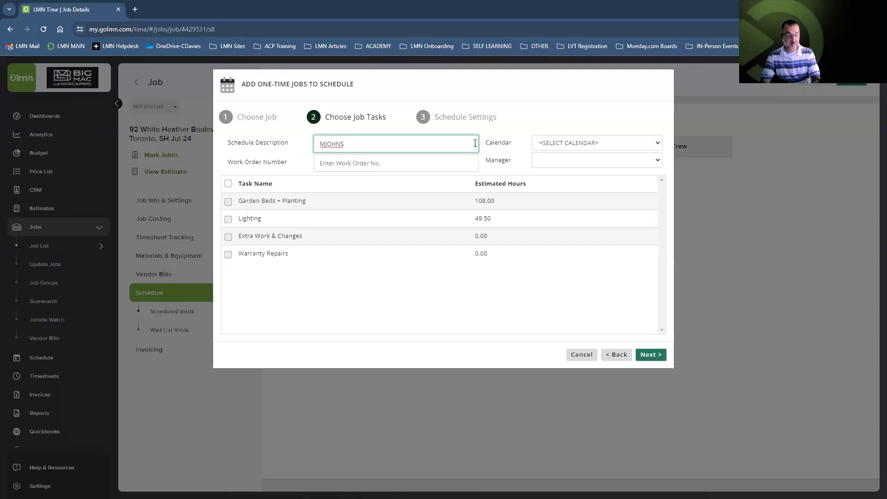
Change the description to the client's short name plus '| LIGHTING', use the Lighting Enhancements calendar, and schedule only the Lighting task
type(" | LIGHTING")
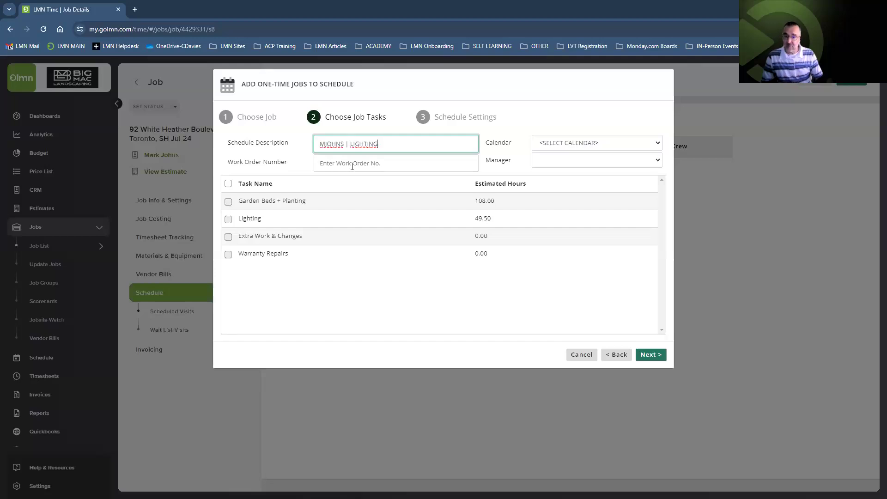
left_click(572, 147)
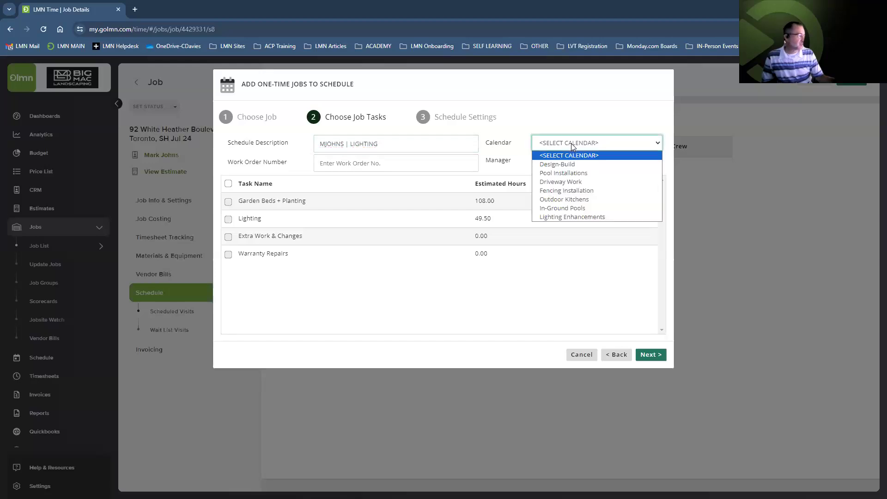
left_click(562, 218)
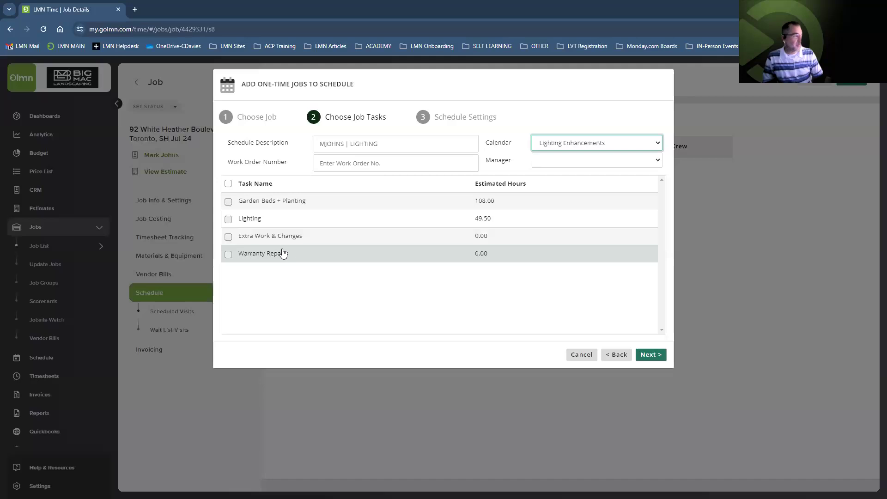
left_click(228, 219)
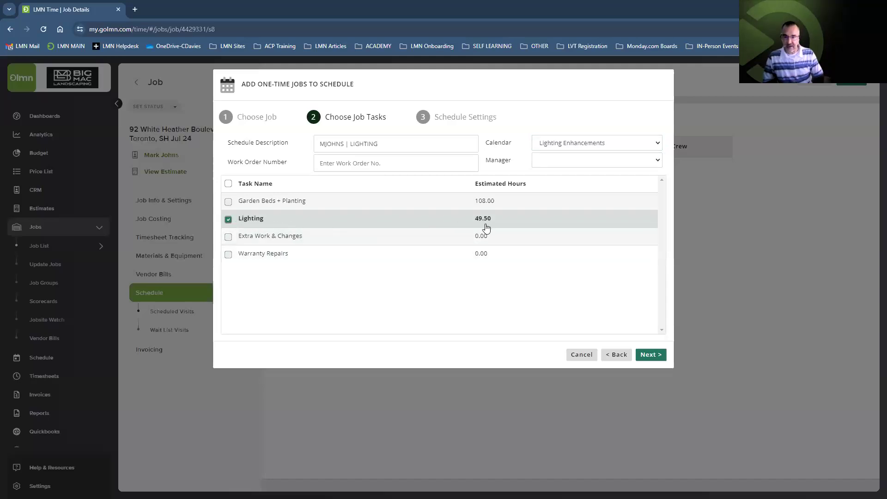
left_click(651, 355)
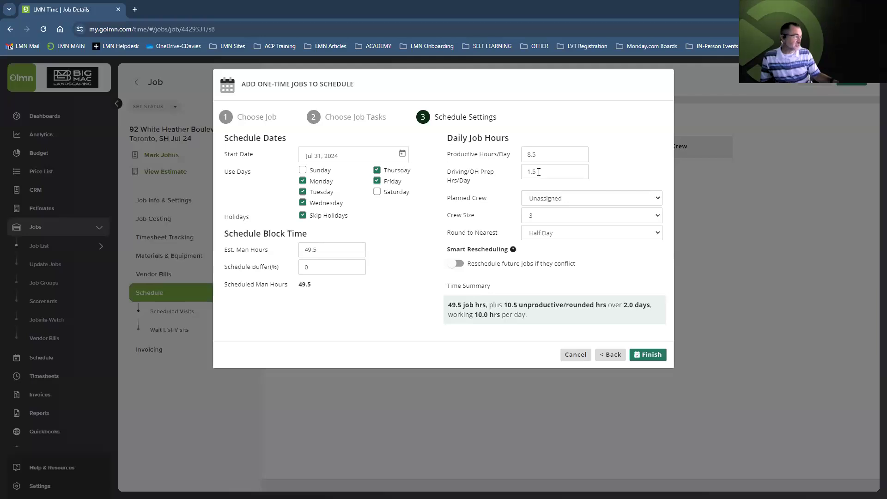
Assign Lighting Crew (2) with Smart Rescheduling on, then finish and confirm adding it to Lighting Enhancements
left_click(533, 201)
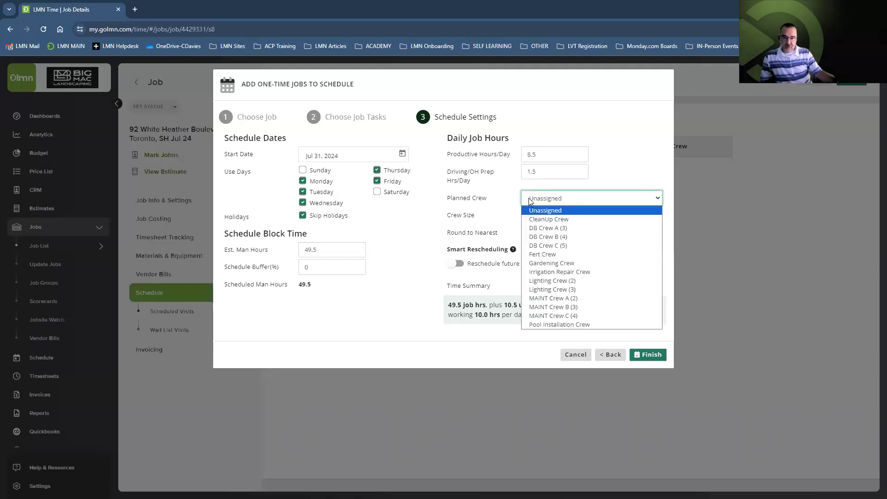
left_click(572, 280)
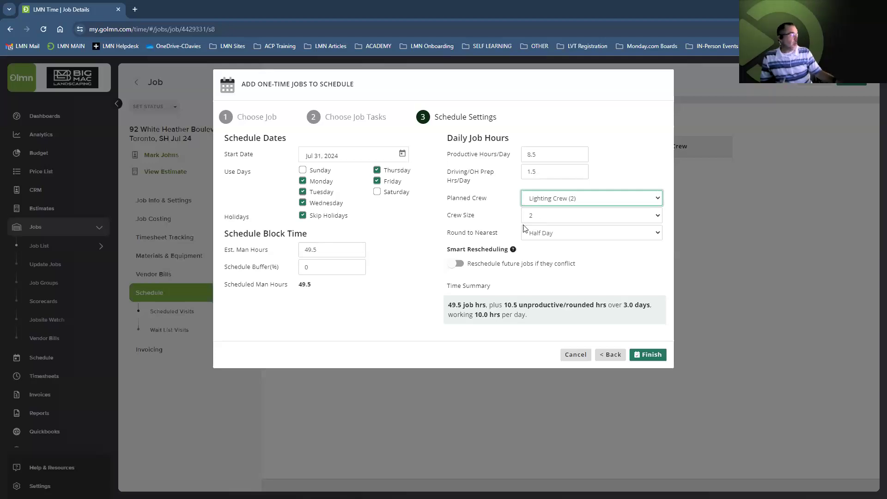
left_click(456, 265)
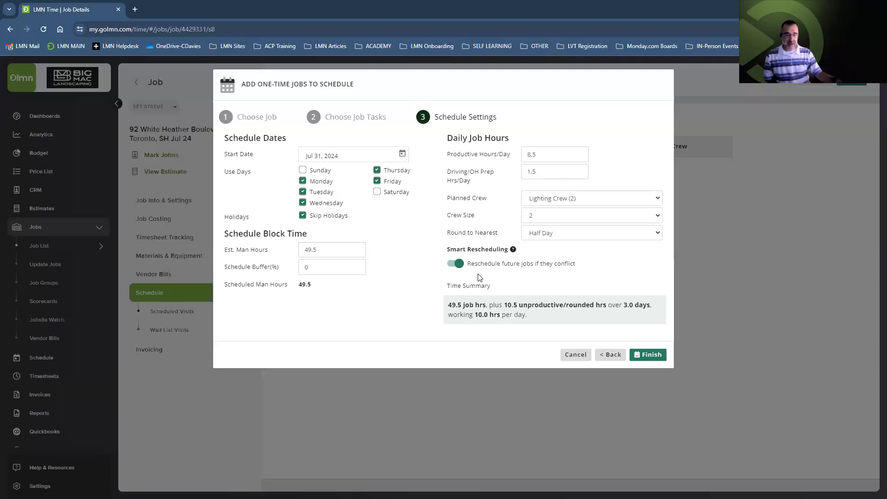
left_click(650, 355)
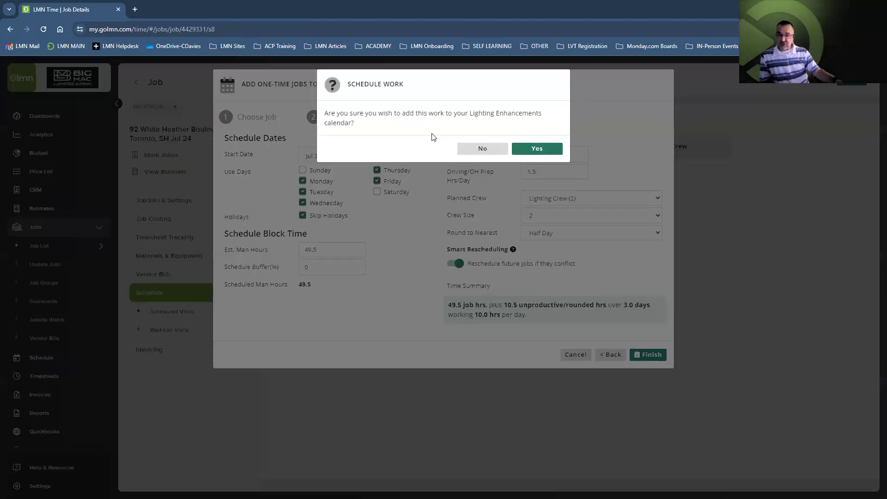
left_click(527, 150)
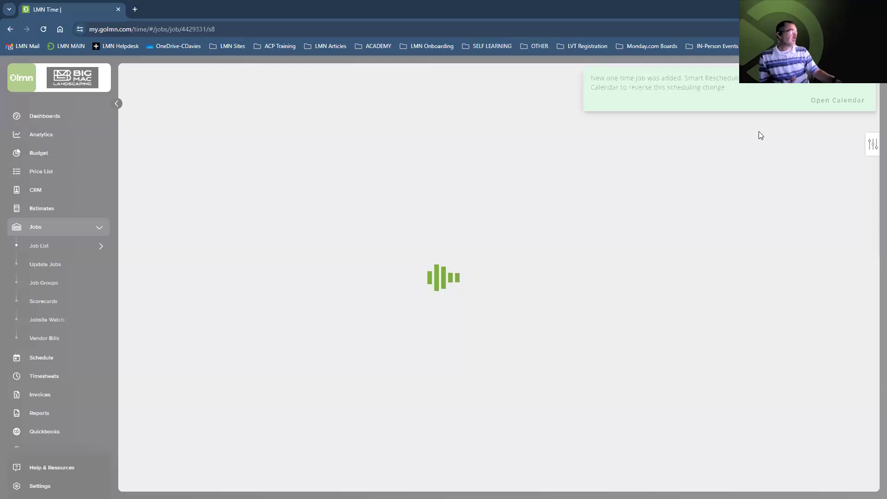
Open the schedule calendar and add Lighting Enhancements to the displayed calendars
left_click(832, 99)
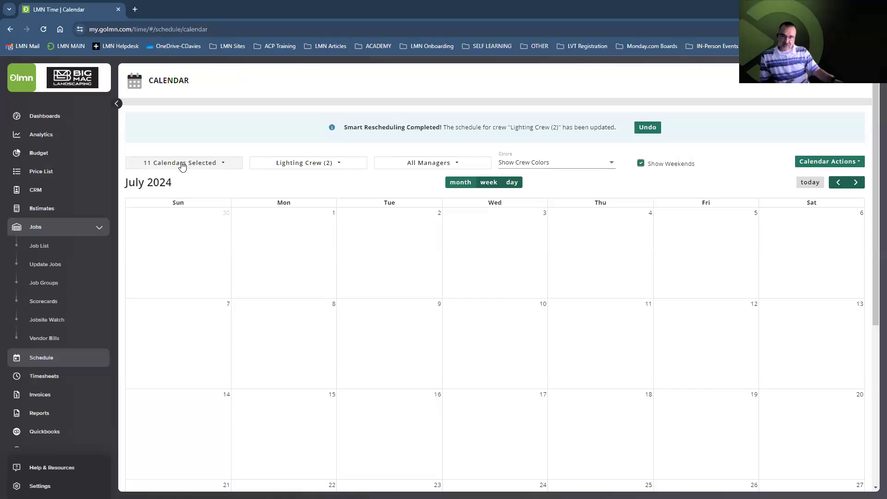
left_click(182, 166)
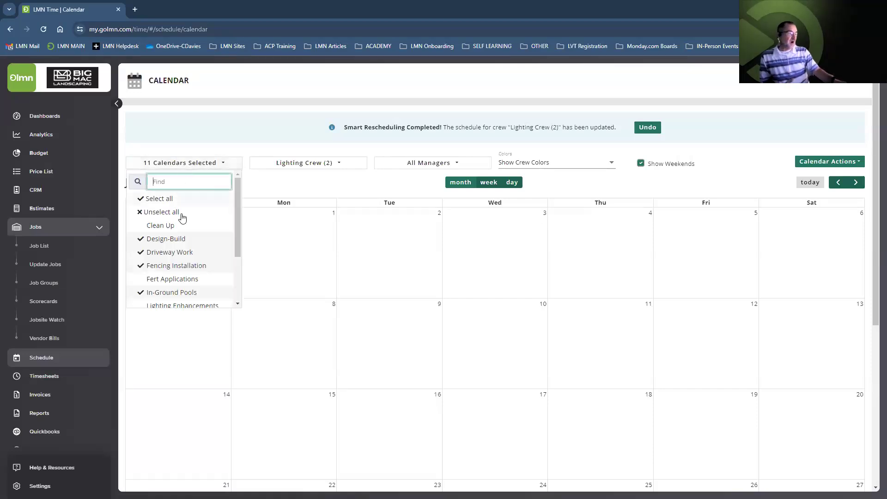
scroll(179, 231, "down", 1)
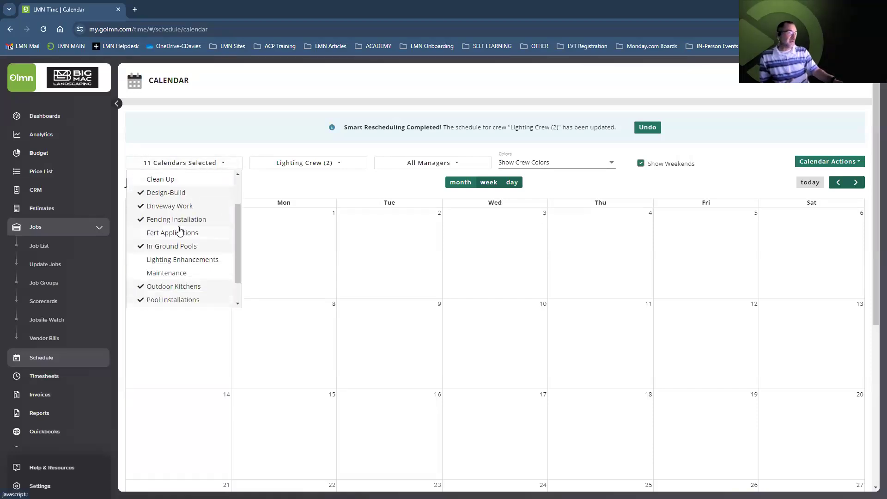
left_click(175, 262)
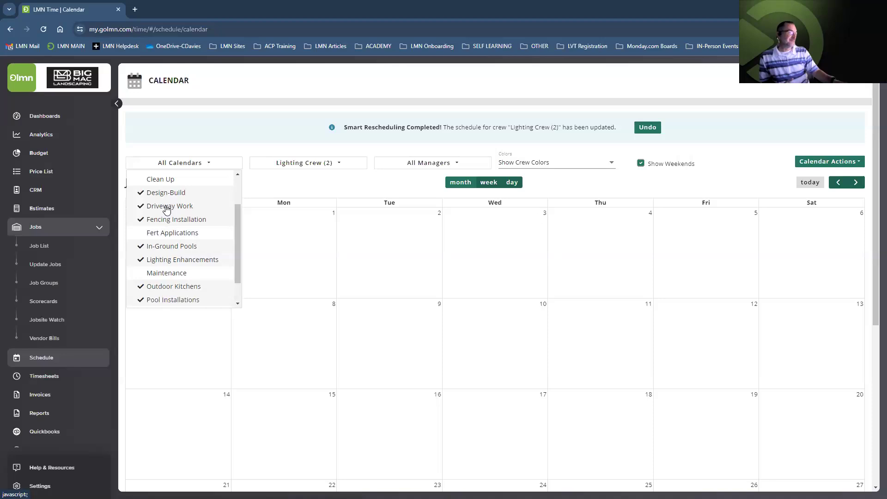
scroll(170, 216, "up", 1)
scroll(171, 224, "down", 2)
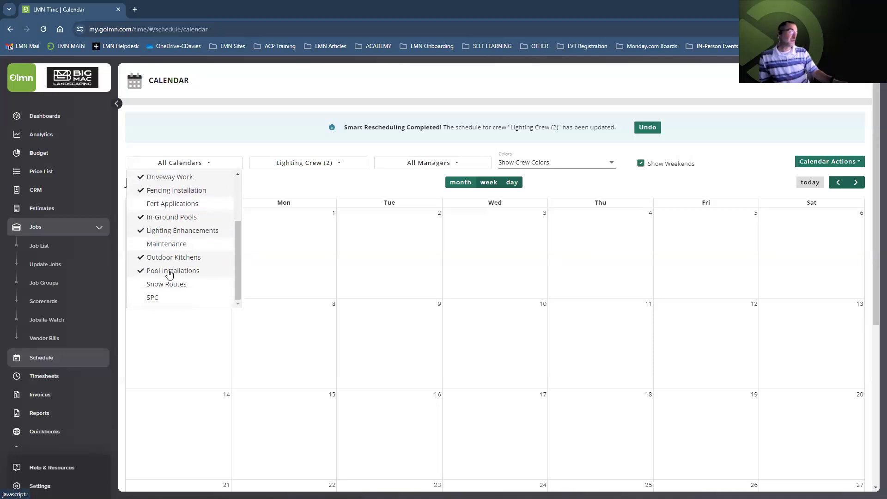
Also show Lighting Crew (3), Pool Installation Crew and DB Crews A, B and C
left_click(301, 164)
scroll(289, 222, "down", 3)
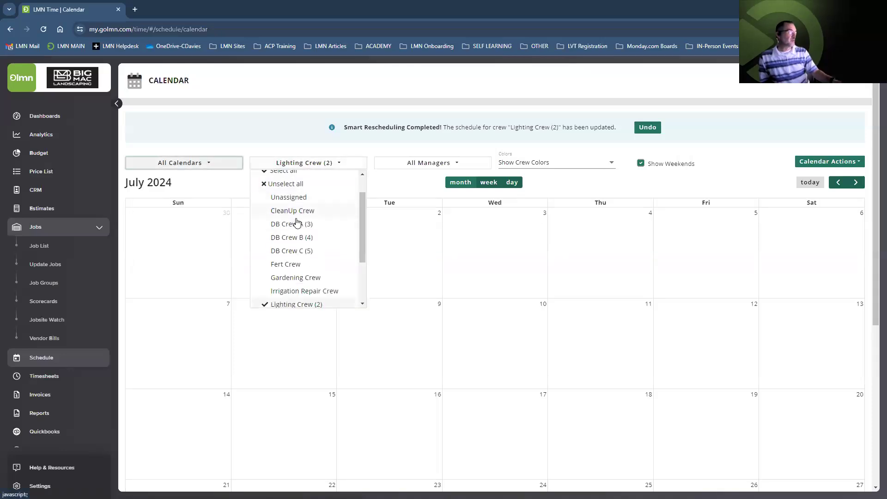
left_click(288, 246)
scroll(296, 270, "down", 1)
left_click(293, 252)
scroll(292, 252, "up", 3)
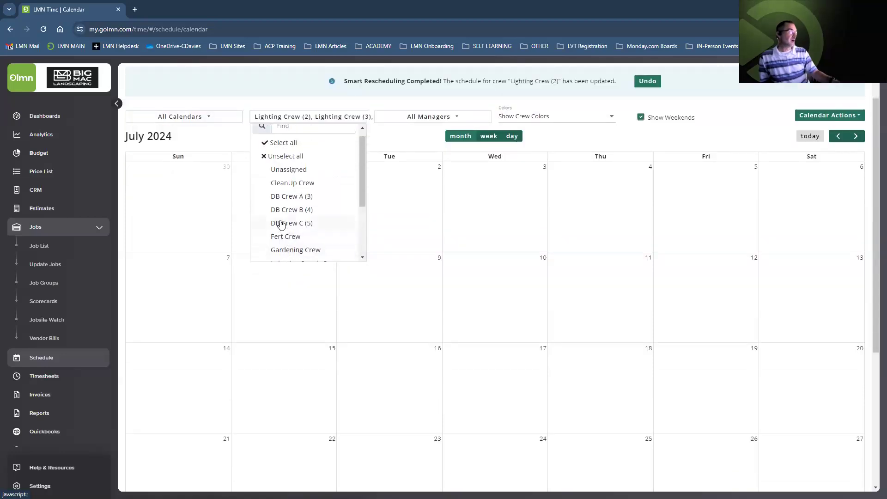
left_click(282, 198)
left_click(285, 211)
left_click(287, 223)
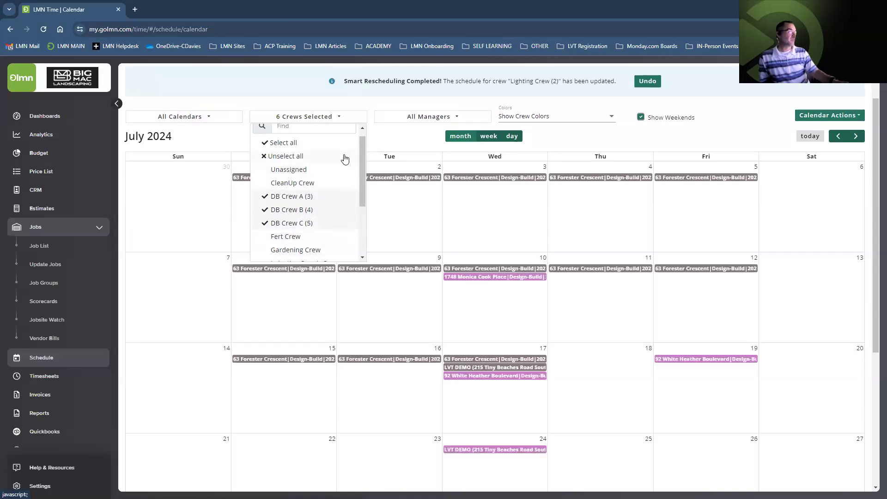
Close the crew filter and scroll down to the Jul 31–Aug 2 lighting visits
left_click(565, 139)
scroll(548, 157, "down", 2)
scroll(547, 162, "down", 3)
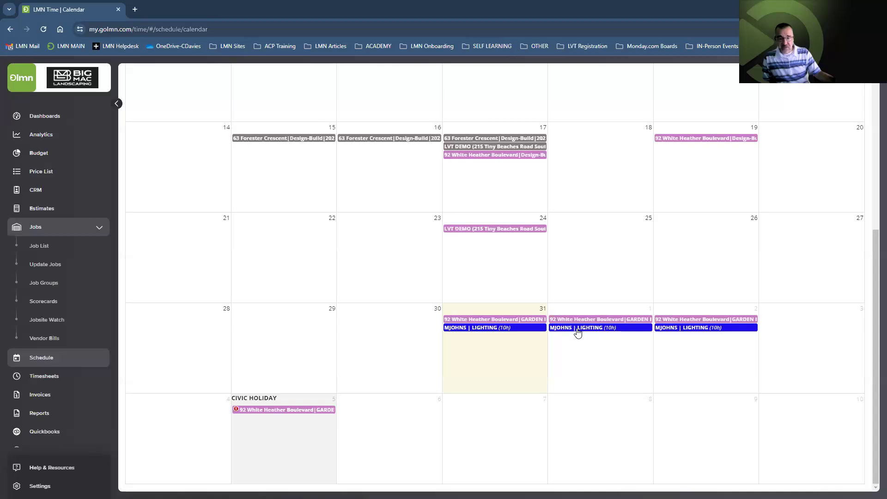
Drag the Aug 1 lighting visit to Aug 2 and reschedule with Smart Rescheduling on
left_click_drag(577, 332, 686, 342)
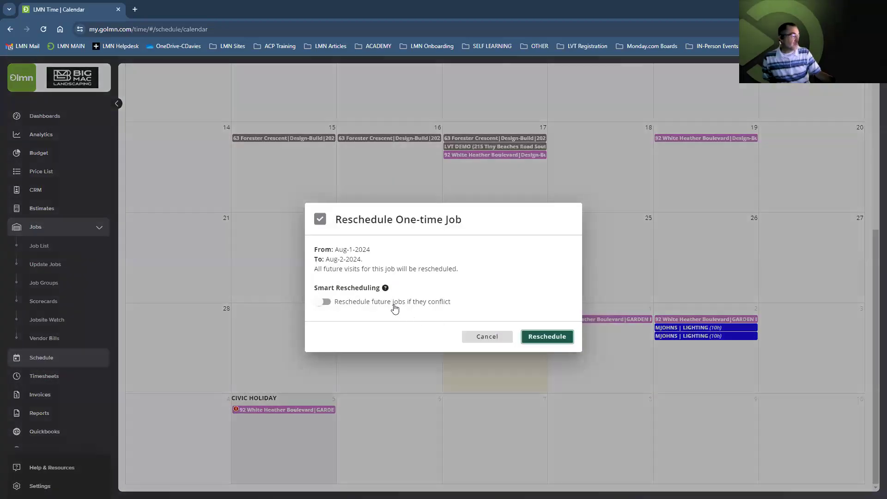
left_click(415, 309)
left_click(545, 336)
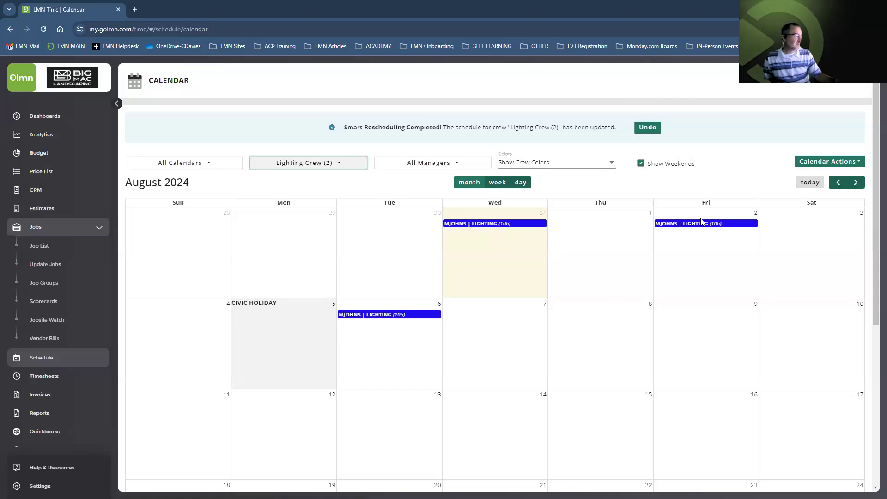
Drag that visit back to Aug 1 and reschedule again with Smart Rescheduling
left_click_drag(697, 224, 597, 226)
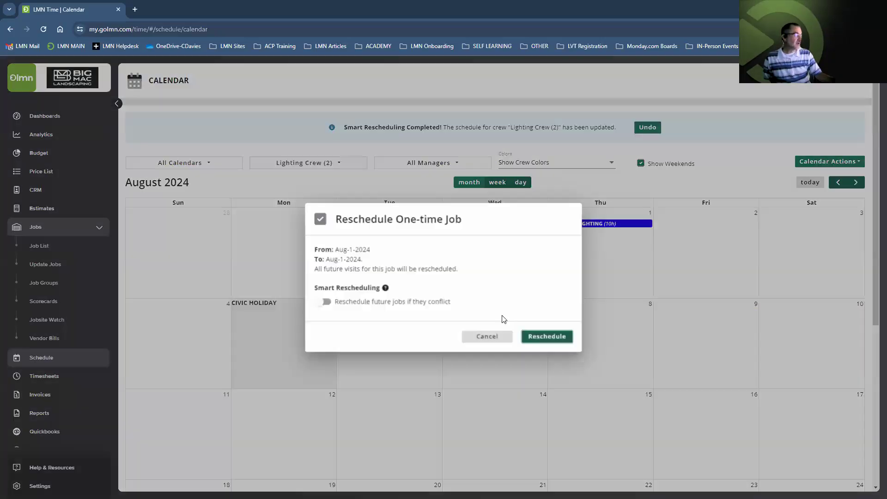
left_click(383, 303)
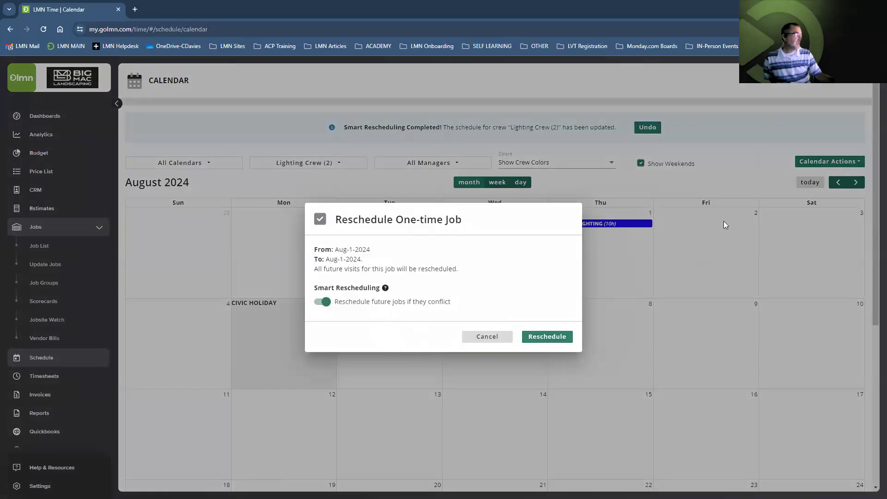
key("Return")
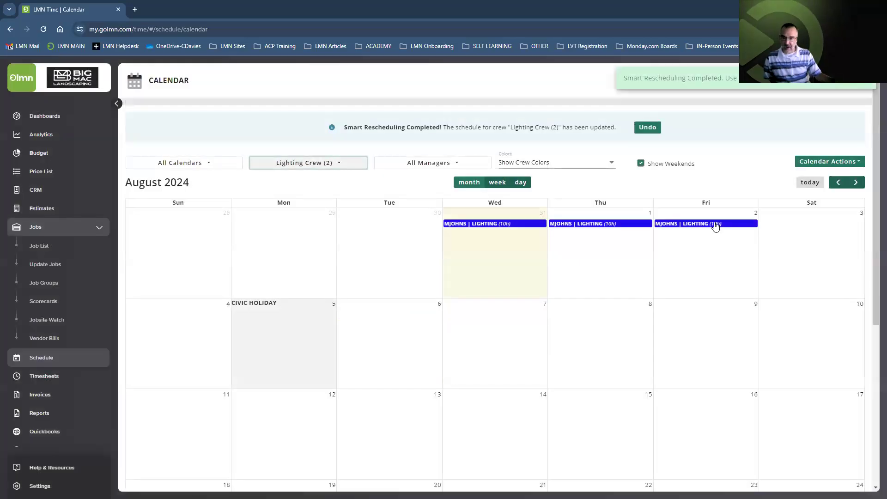
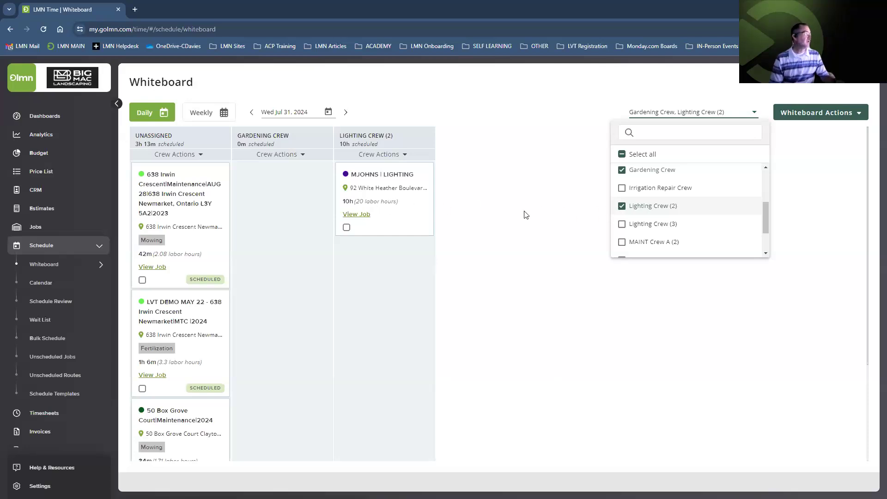
Close the crew filter and open the Lighting Crew's scheduled job details in a new tab
left_click(364, 219)
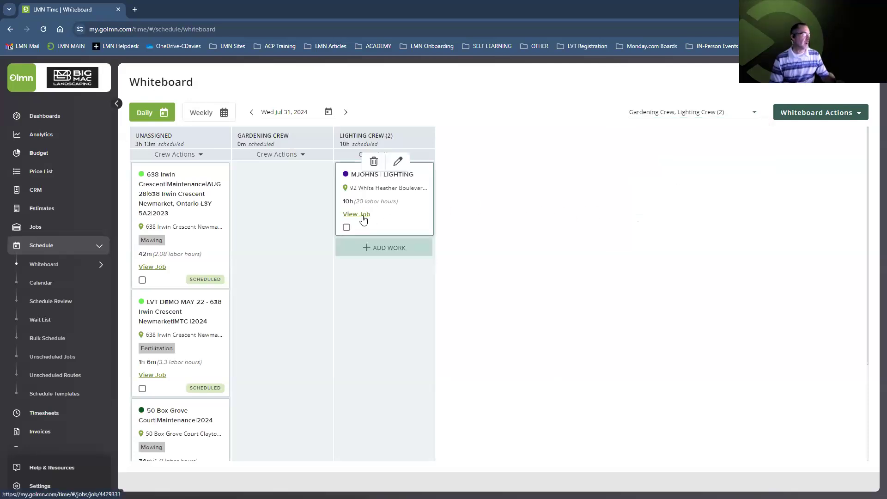
left_click(364, 219)
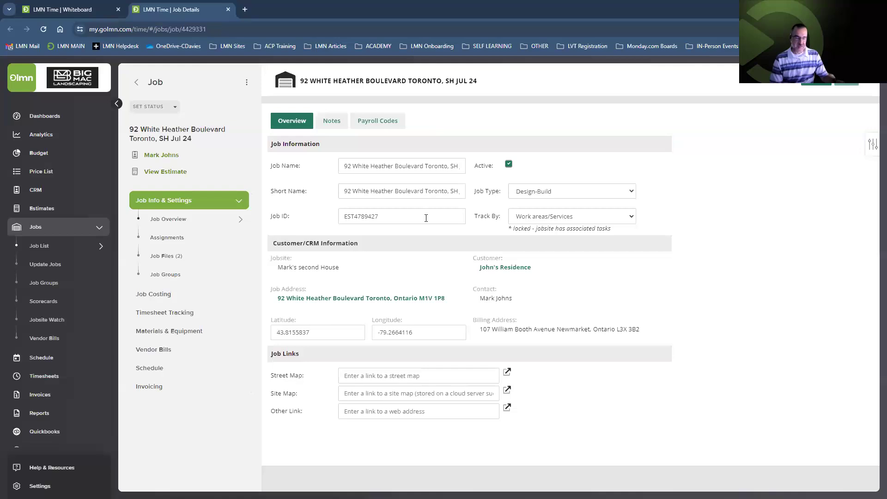
left_click(228, 10)
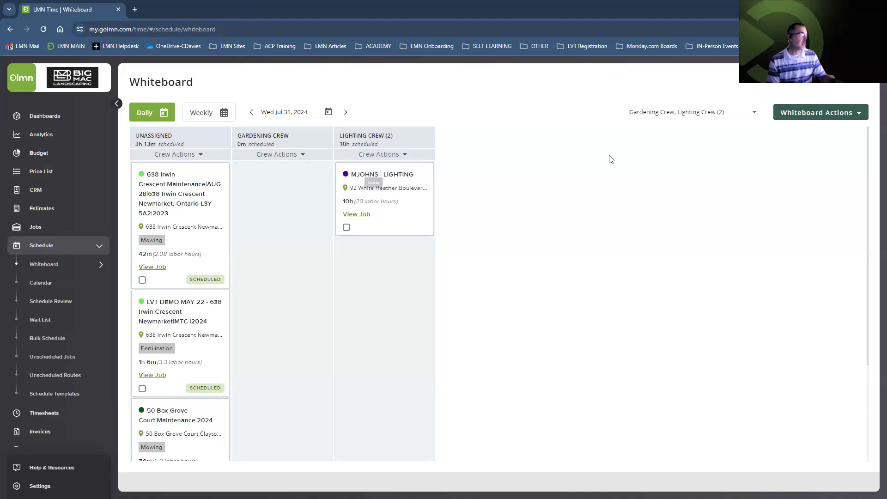
Open and close the crew filter list, leaving the selected crews unchanged
left_click(666, 119)
scroll(666, 185, "down", 1)
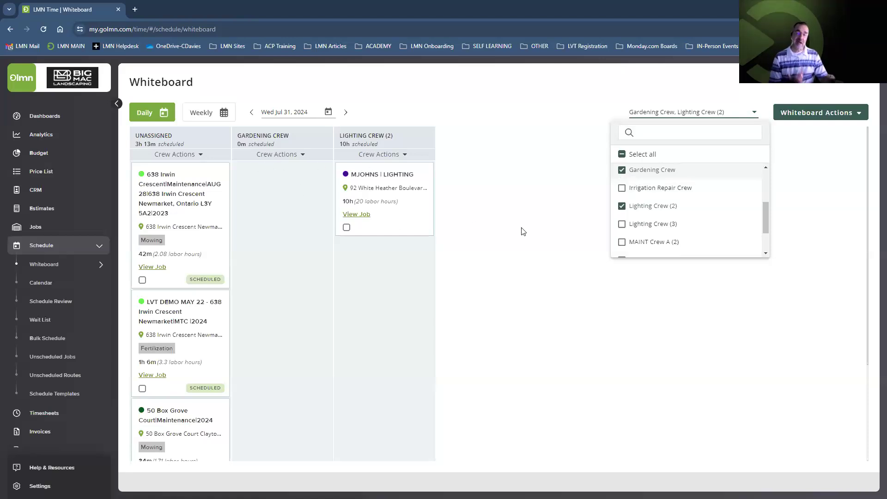
left_click(554, 204)
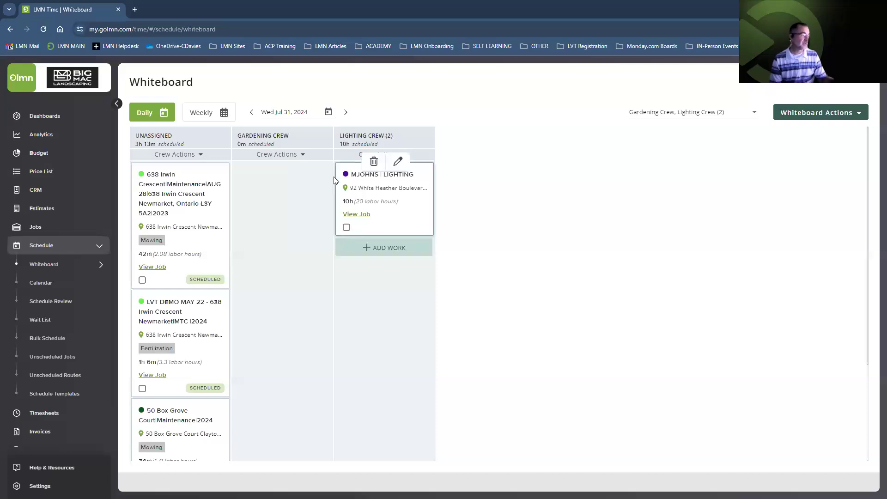
Start adding a one-time job to the Gardening Crew column for Jul 31
mouse_move(289, 175)
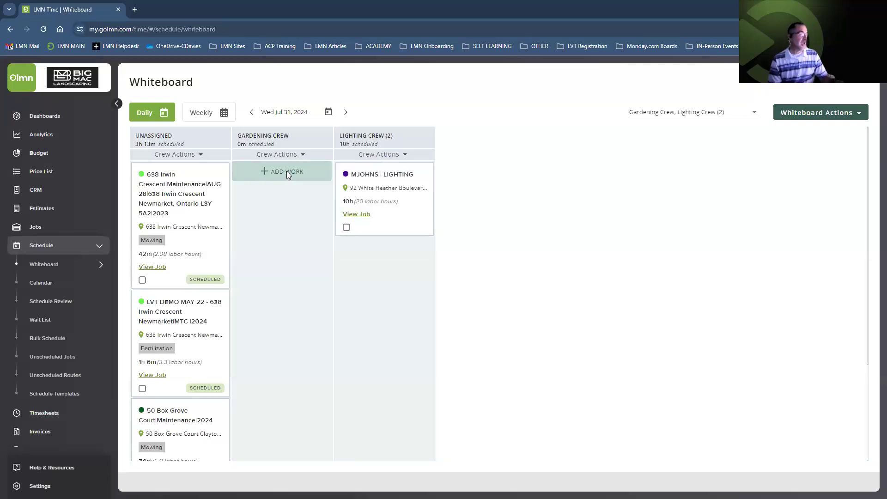
left_click(286, 172)
left_click(379, 262)
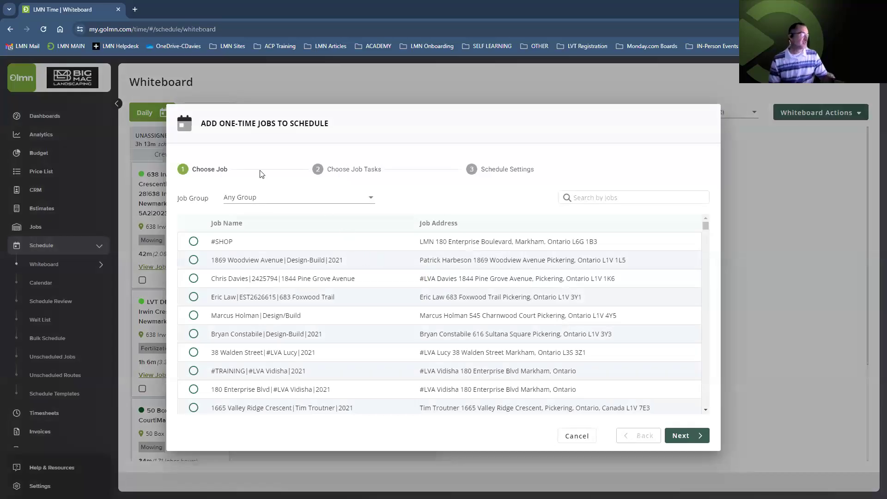
left_click(590, 199)
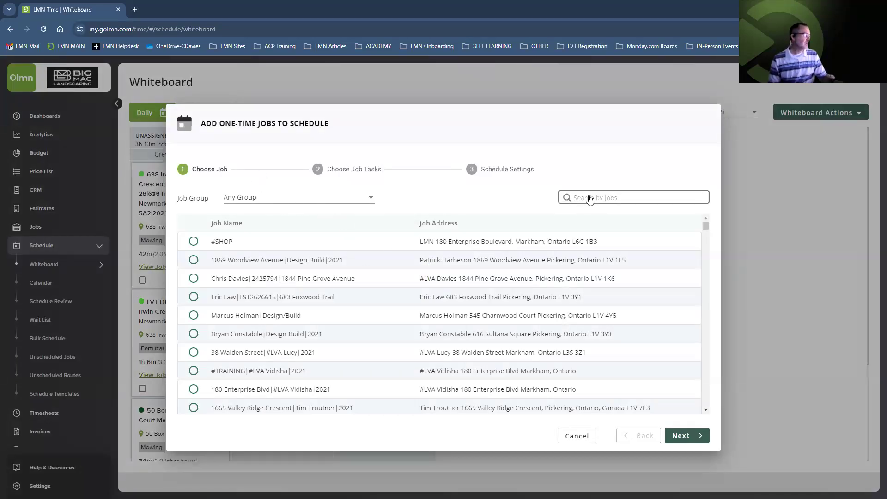
type("sh july 24")
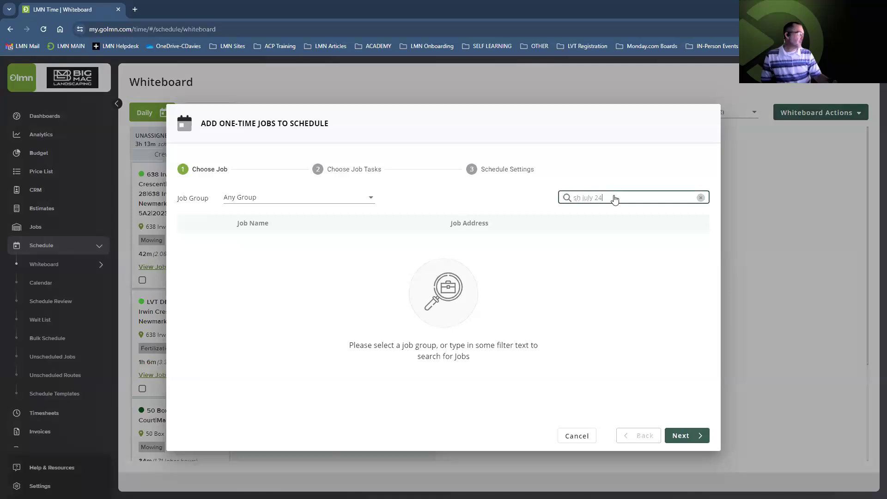
left_click(701, 199)
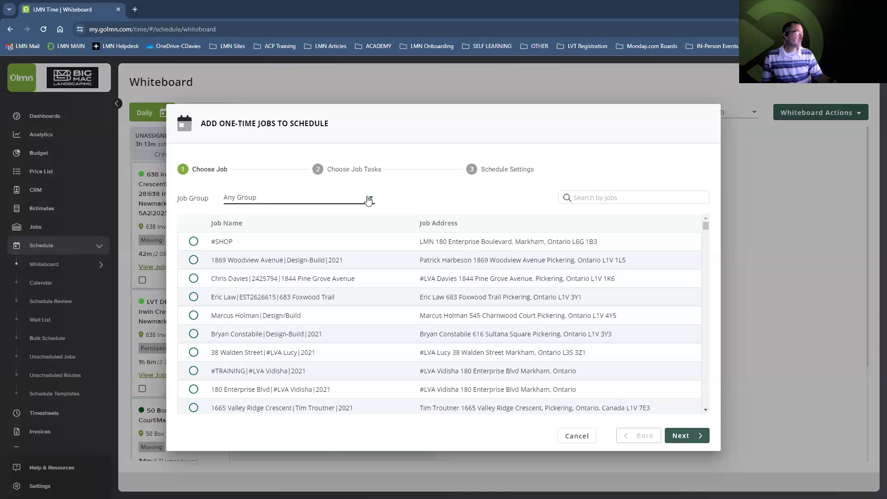
left_click(365, 200)
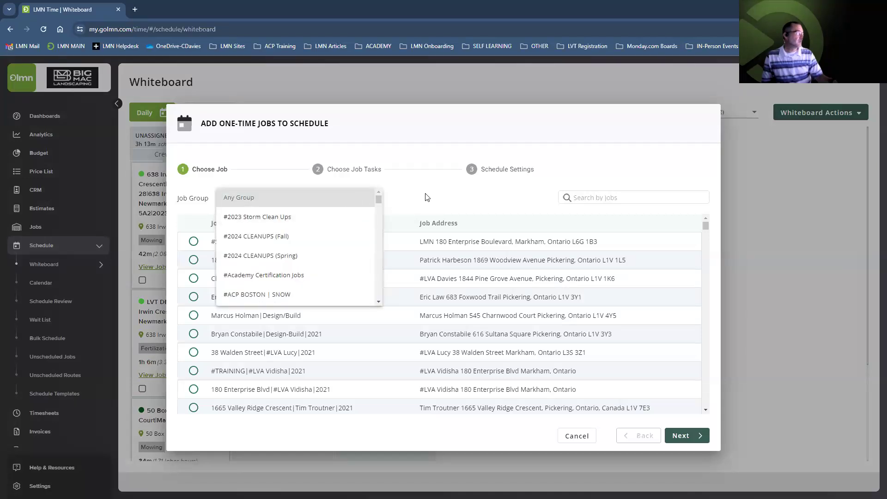
scroll(325, 227, "down", 8)
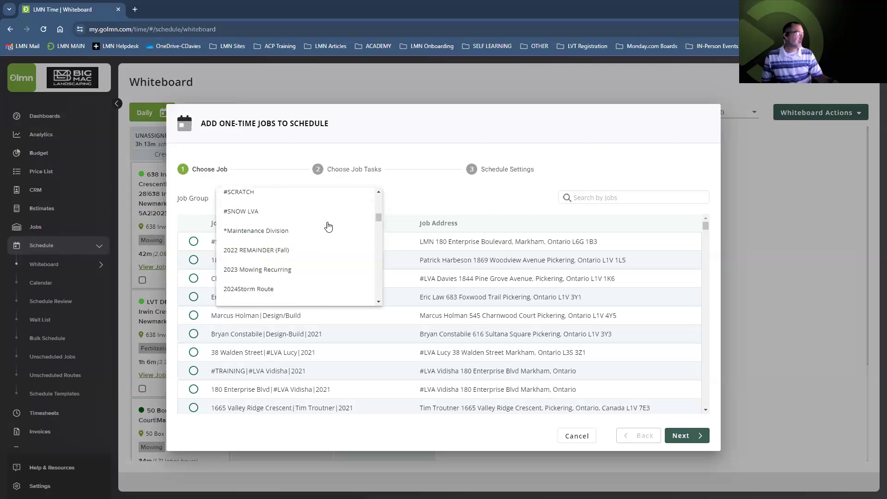
left_click(451, 91)
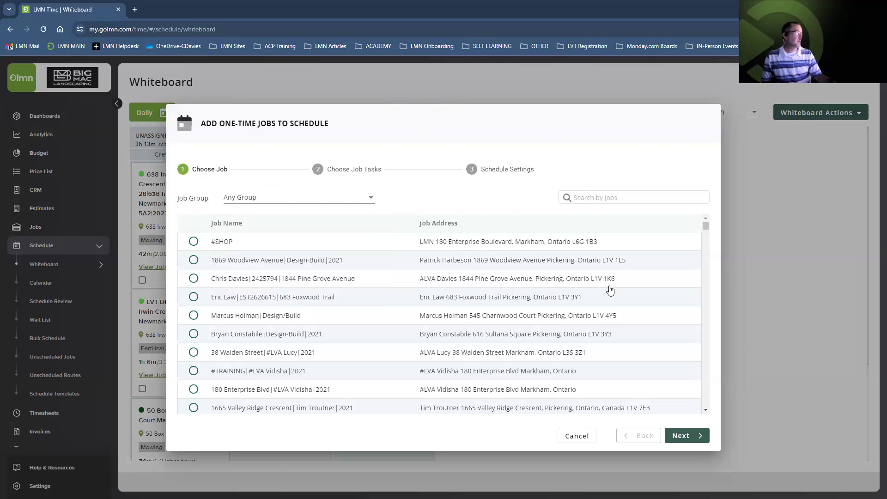
left_click(576, 437)
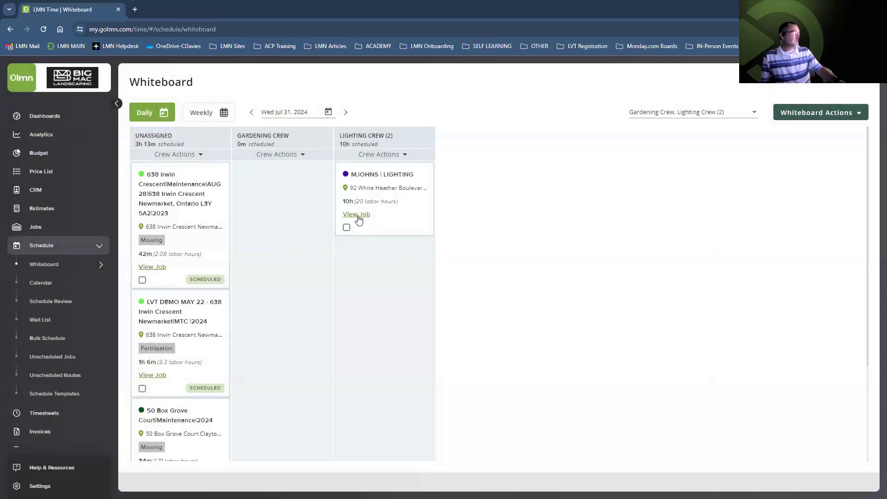
left_click(359, 214)
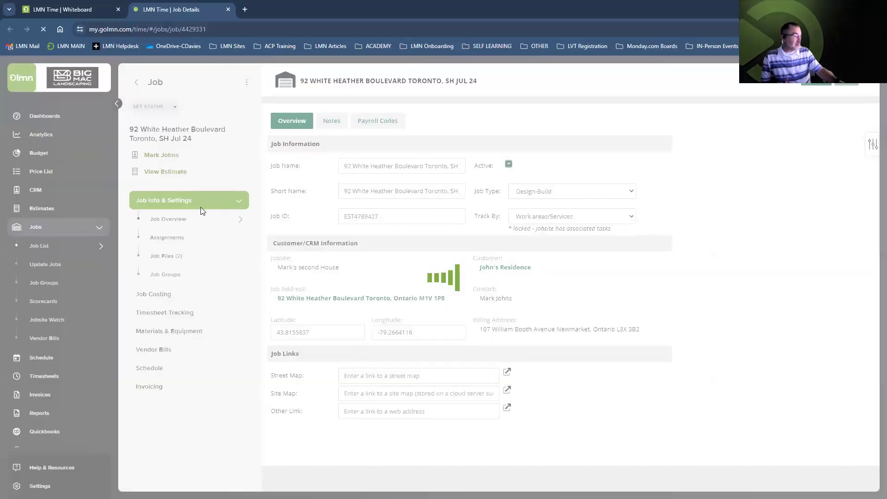
Add the client's SH Jul 24 lighting job to the DB job group, then return to the Whiteboard
left_click(167, 275)
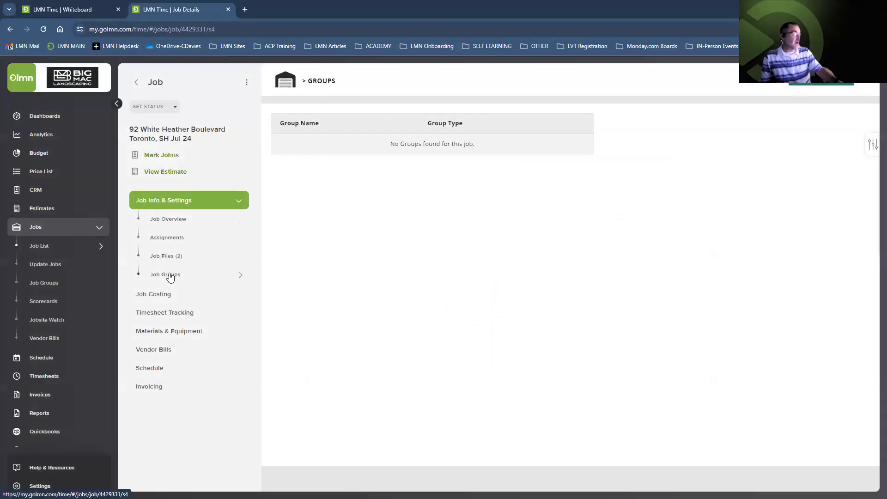
scroll(365, 194, "down", 6)
scroll(366, 190, "down", 3)
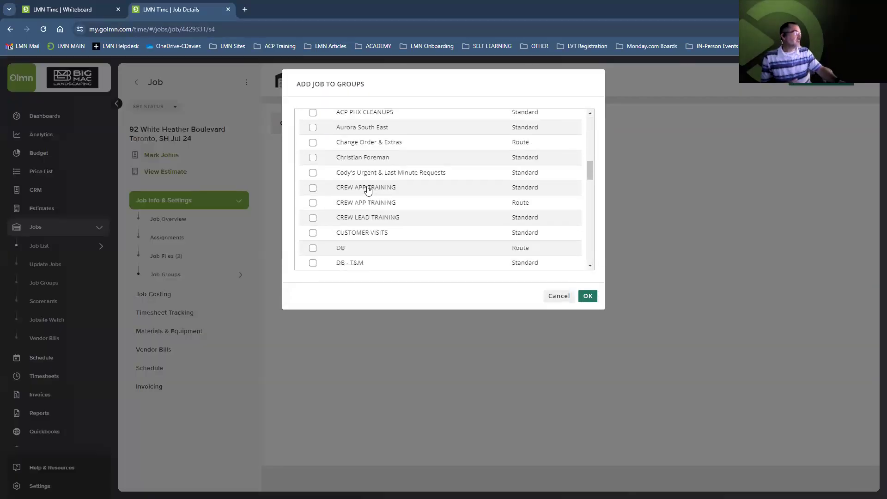
left_click(314, 155)
scroll(404, 182, "down", 3)
scroll(405, 182, "down", 3)
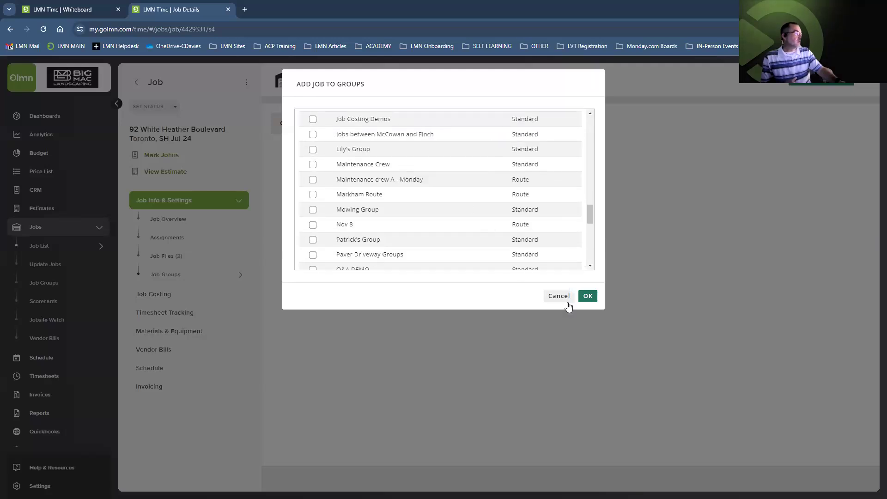
left_click(588, 297)
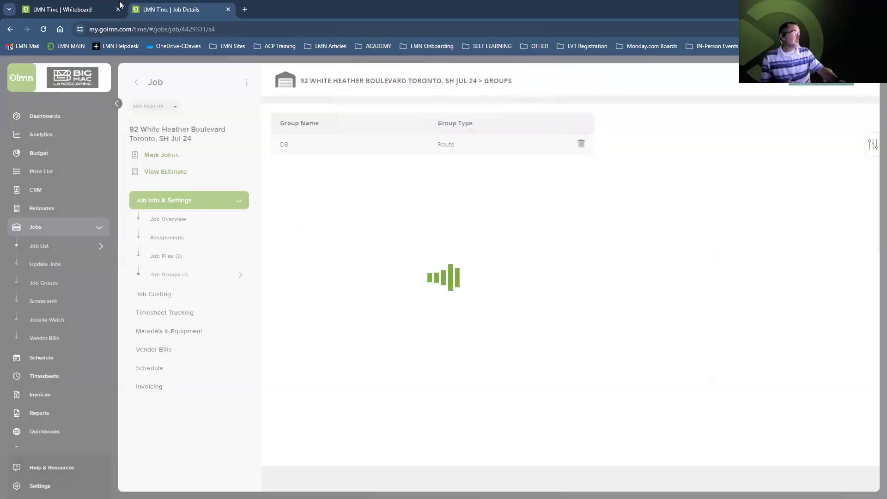
left_click(76, 10)
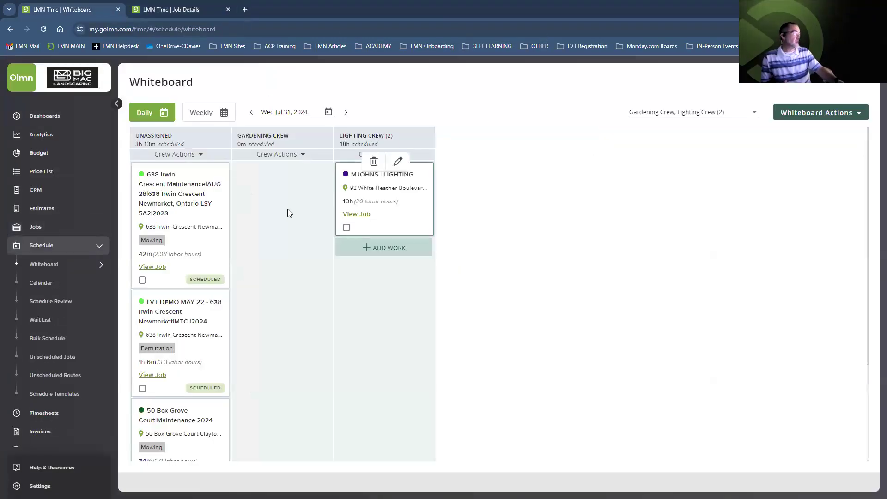
Start a one-time job for the Gardening Crew and filter the job list to the DB group
left_click(284, 173)
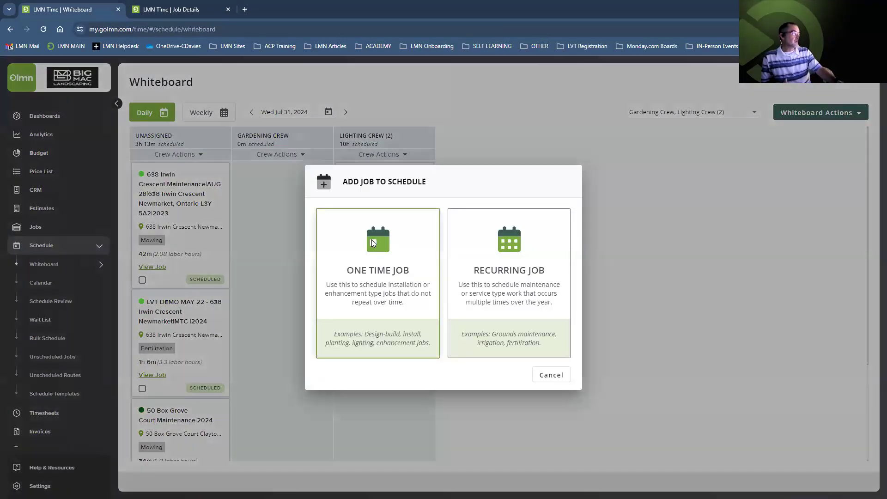
left_click(372, 240)
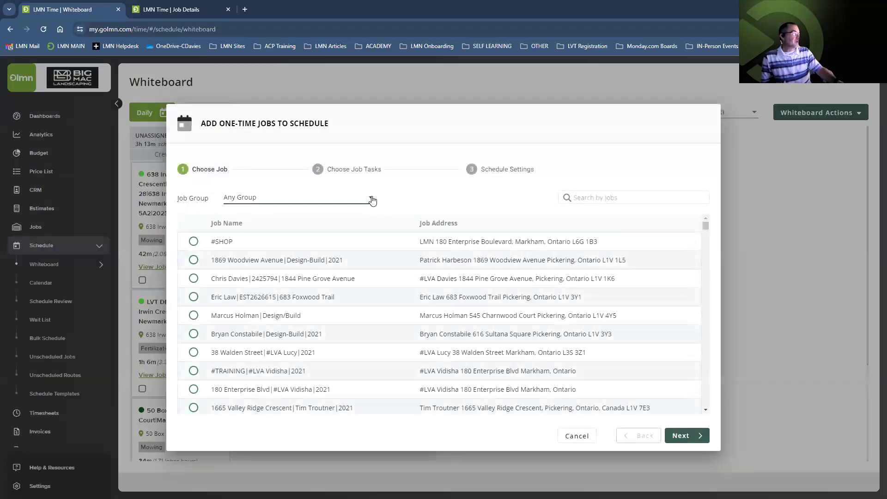
left_click(373, 200)
scroll(306, 230, "down", 10)
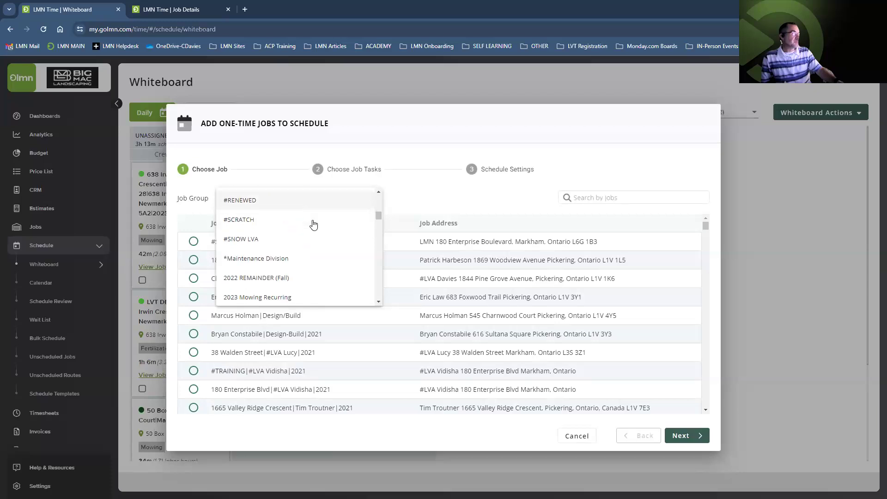
scroll(313, 223, "down", 5)
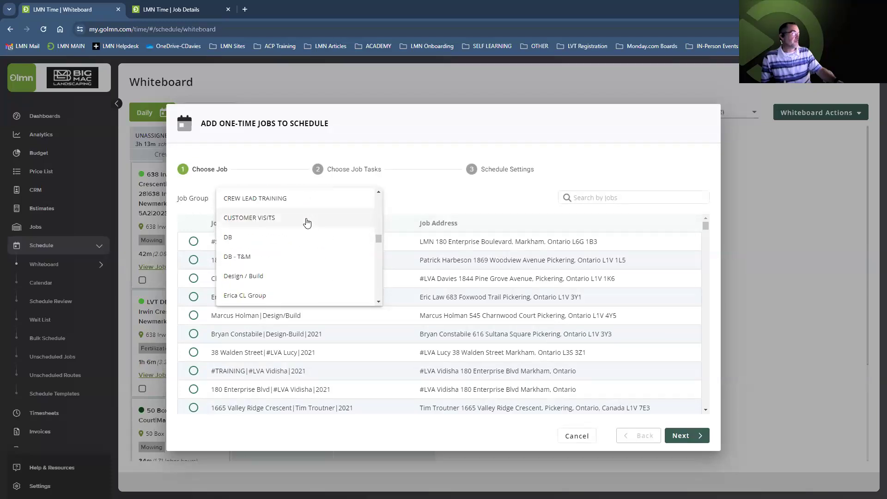
left_click(253, 239)
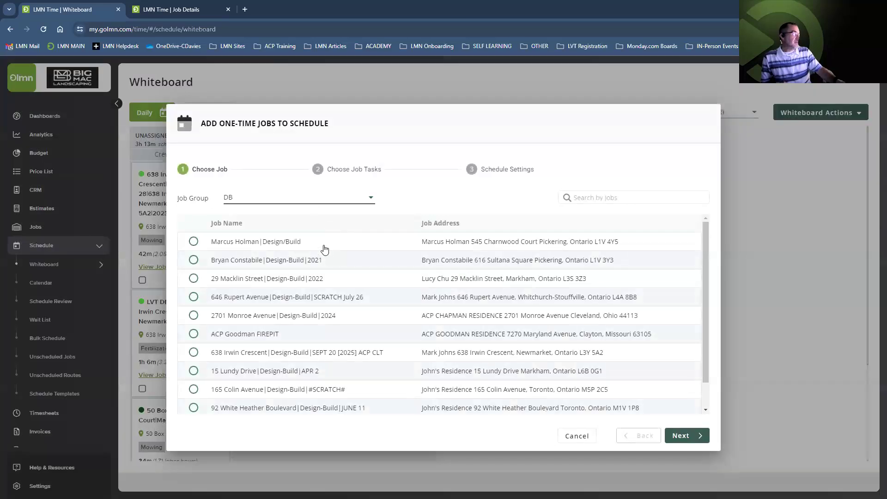
Search the jobs by the client's street number and select the SH Jul 24 job
left_click(608, 201)
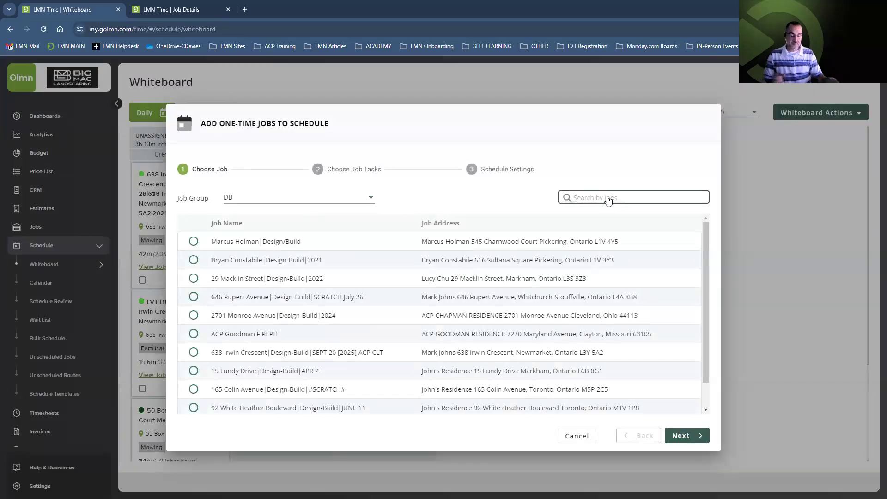
type("jul")
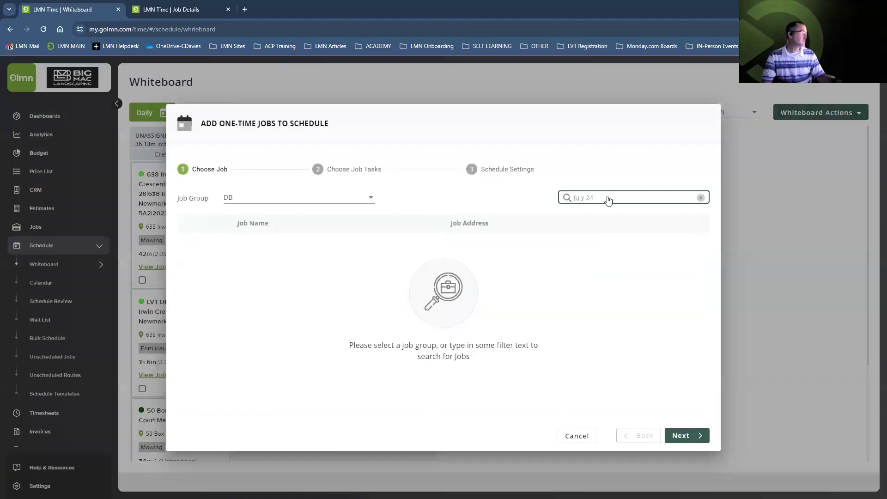
left_click(701, 198)
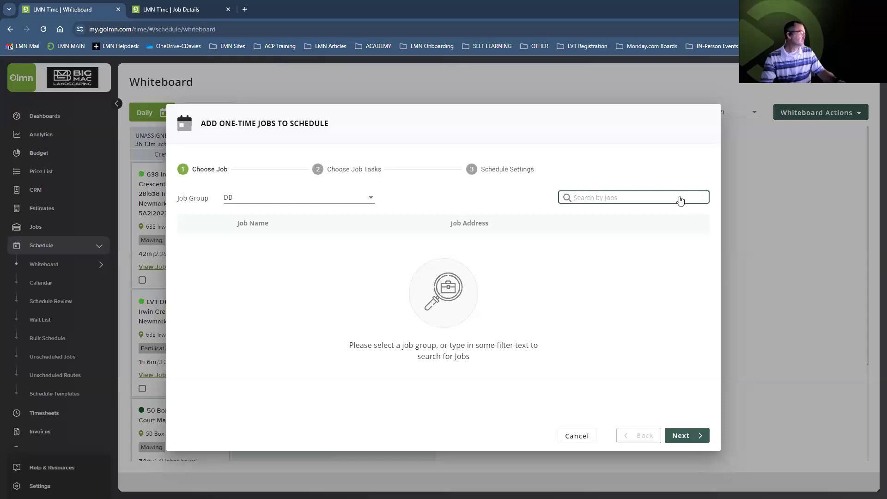
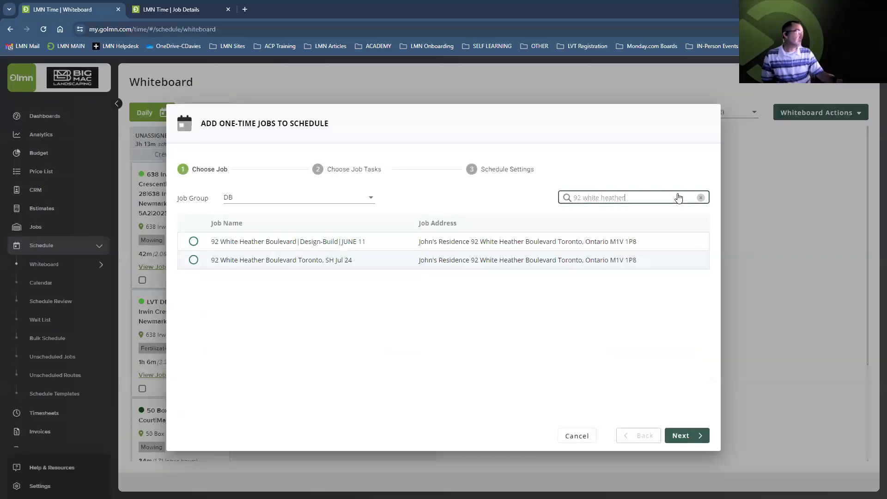
left_click(347, 264)
Select the Garden Beds + Planting task and put it on the Design-Build calendar
left_click(682, 436)
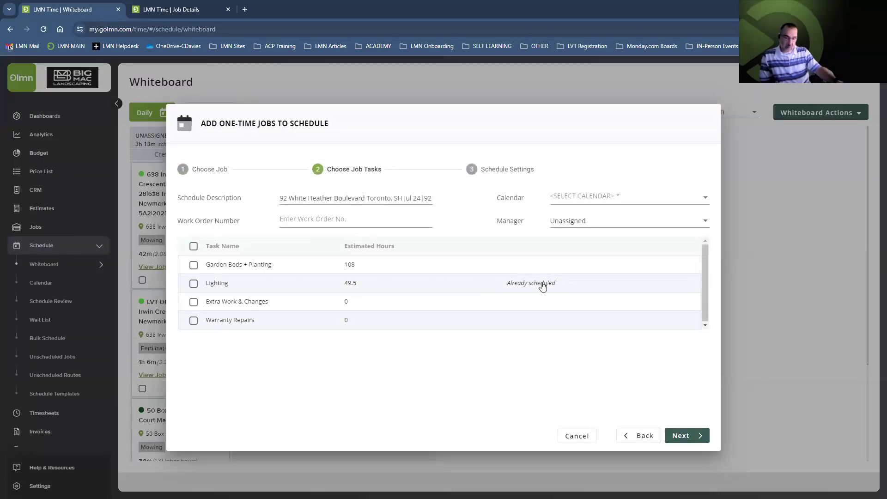
left_click(193, 265)
left_click(596, 199)
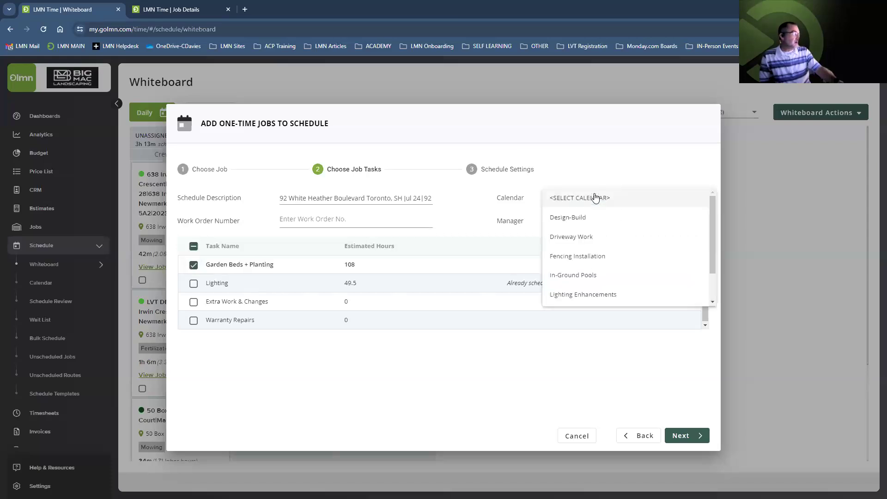
scroll(590, 230, "down", 1)
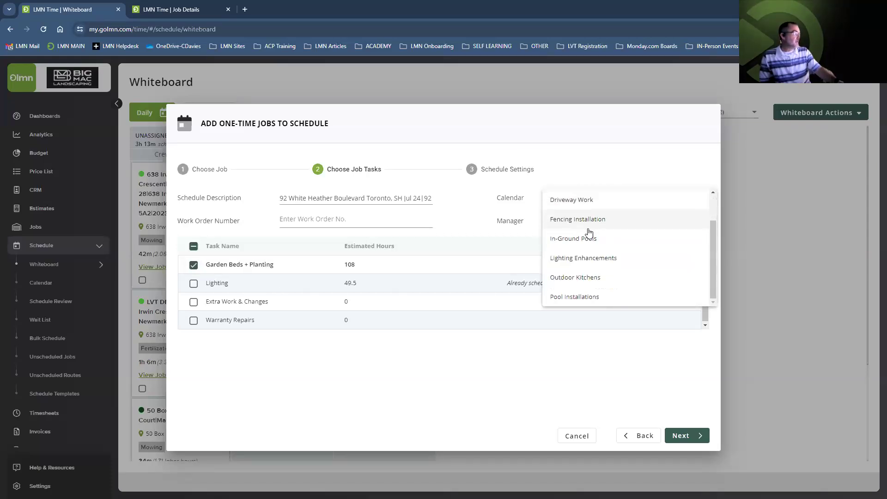
scroll(569, 250, "up", 2)
left_click(577, 219)
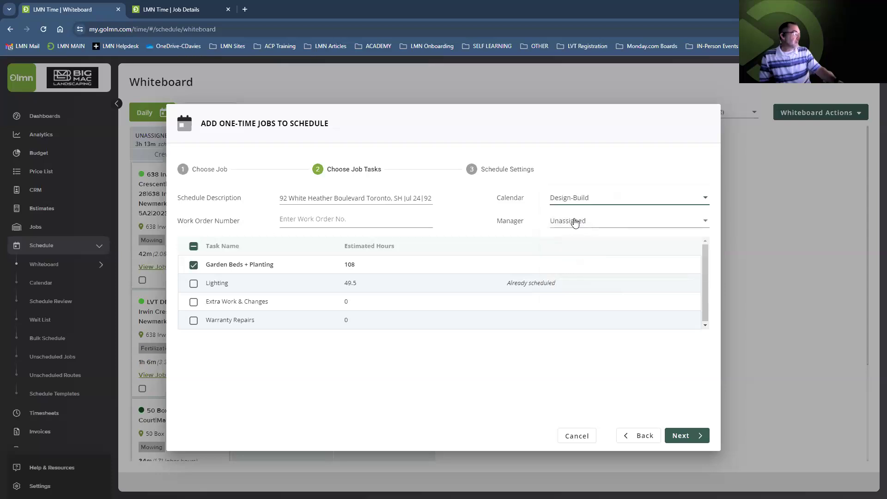
Replace the overlong schedule description with the client's short name ending in '| GARDENS'
left_click(678, 439)
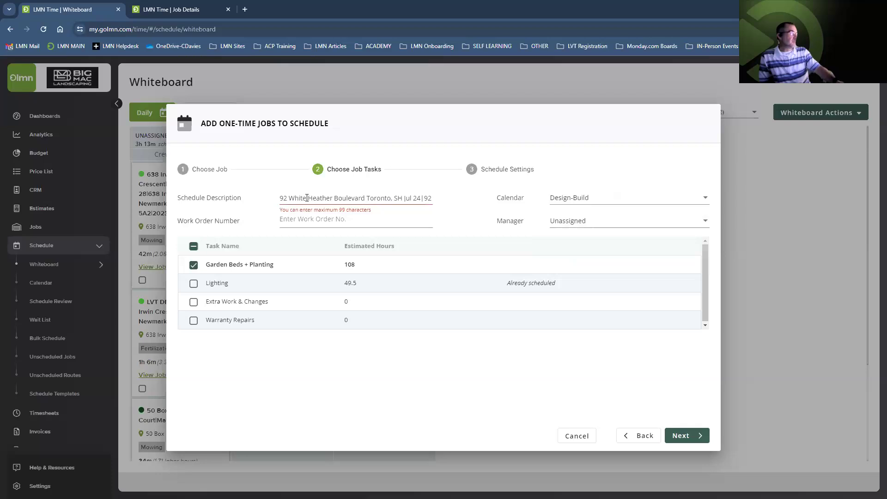
left_click_drag(280, 196, 445, 200)
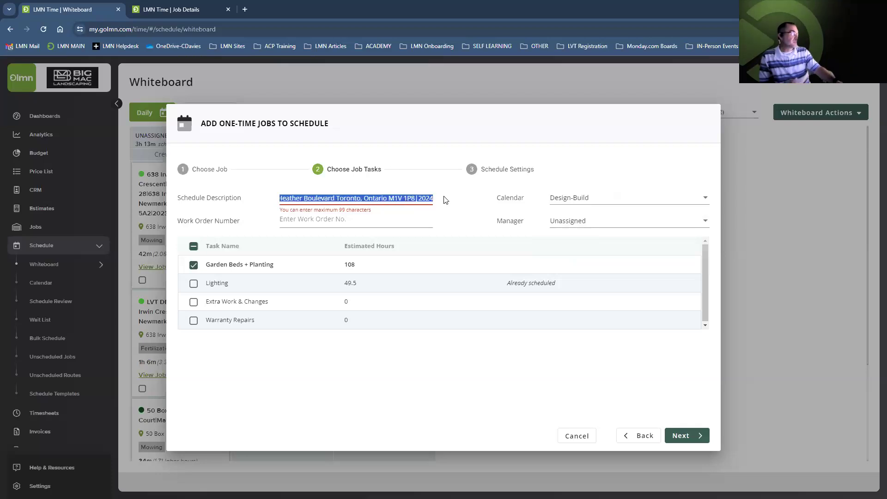
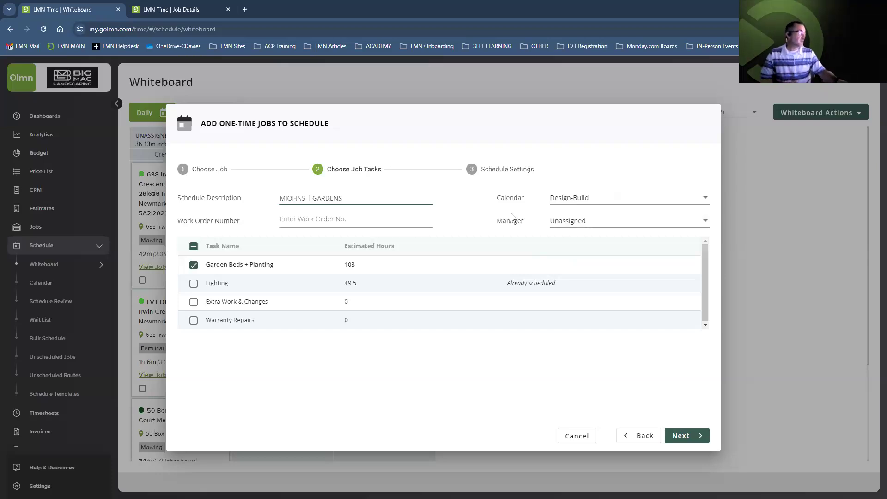
Schedule the gardens work from Jul 31, 2024 for Gardening Crew, crew size 2, with Smart Rescheduling on
left_click(682, 436)
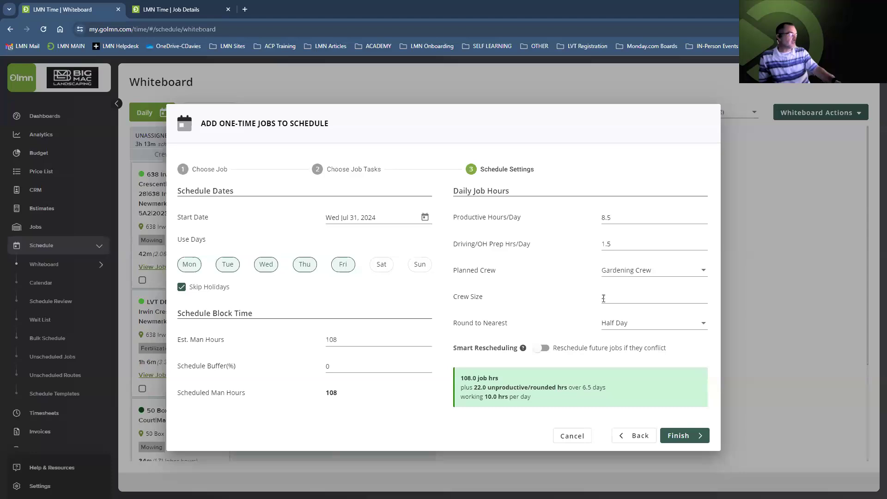
left_click(542, 348)
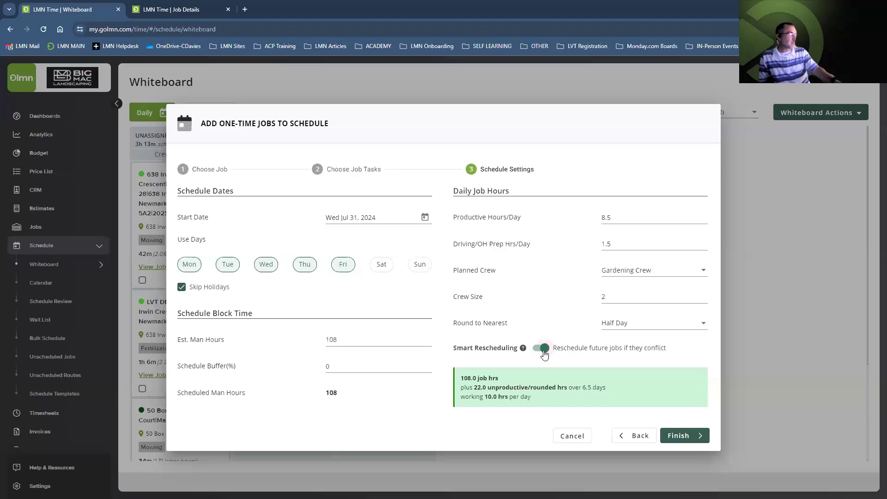
left_click(673, 441)
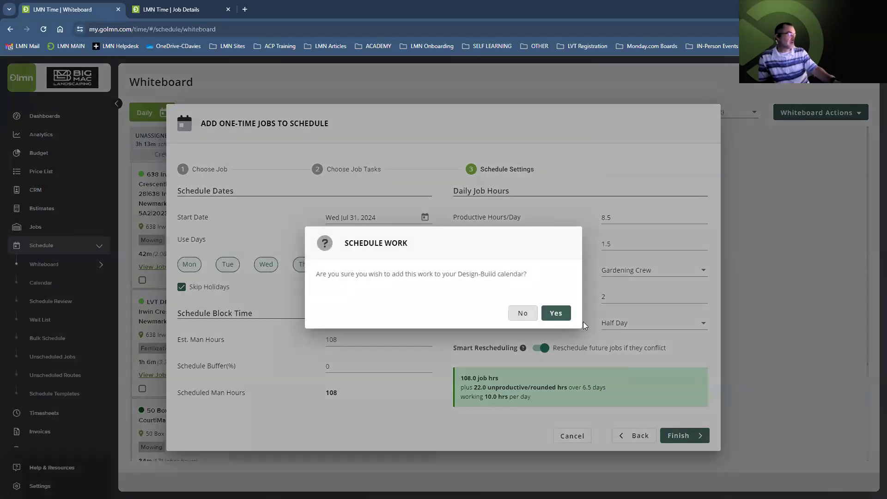
left_click(556, 314)
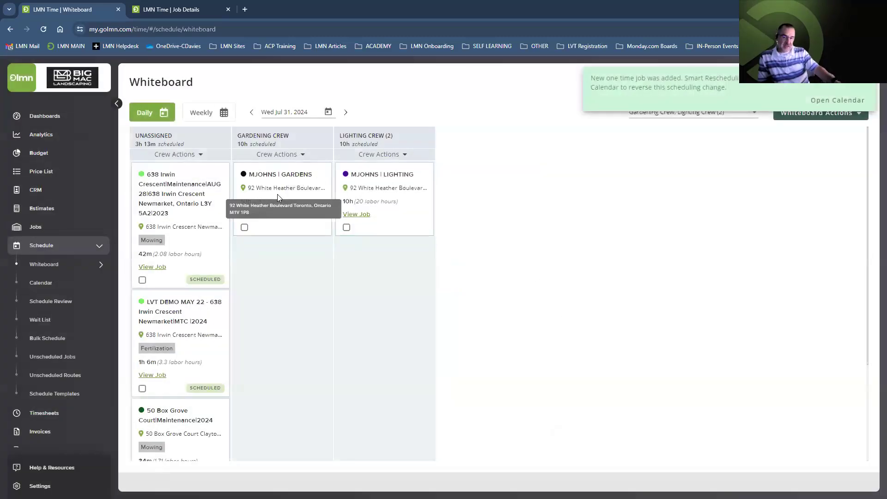
Review the Gardening Crew's weekly whiteboard for this and the following week, then go to Calendar
mouse_move(286, 161)
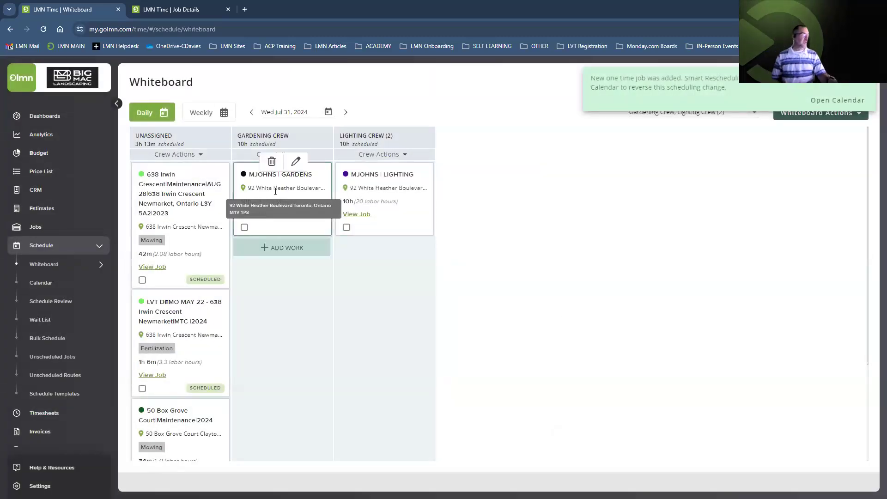
left_click(205, 113)
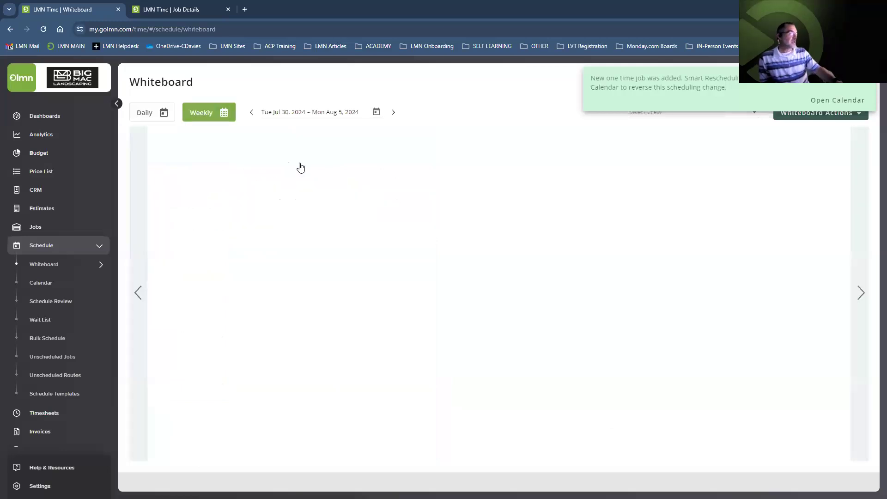
left_click(685, 115)
scroll(672, 171, "down", 3)
scroll(671, 175, "down", 2)
scroll(670, 180, "up", 2)
left_click(660, 171)
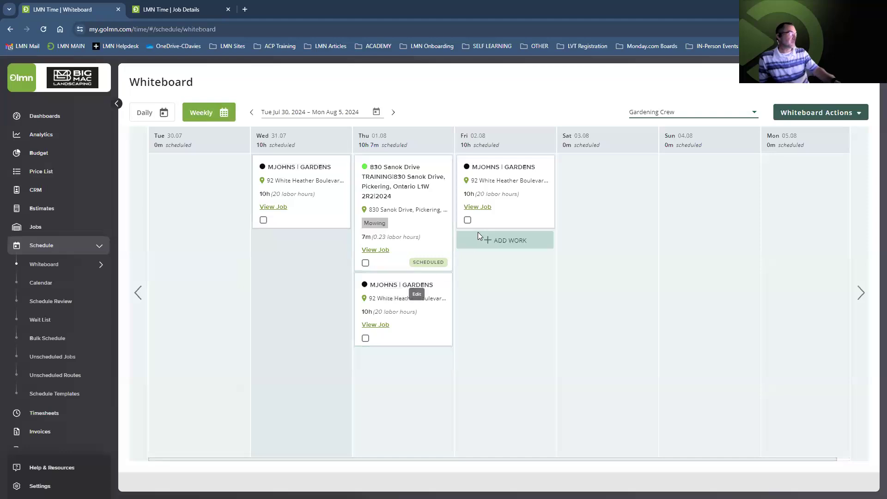
left_click(861, 293)
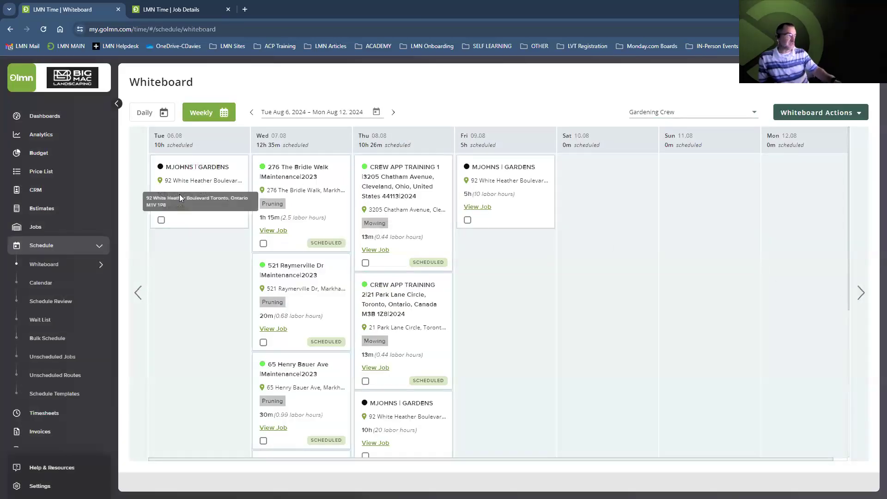
left_click(35, 282)
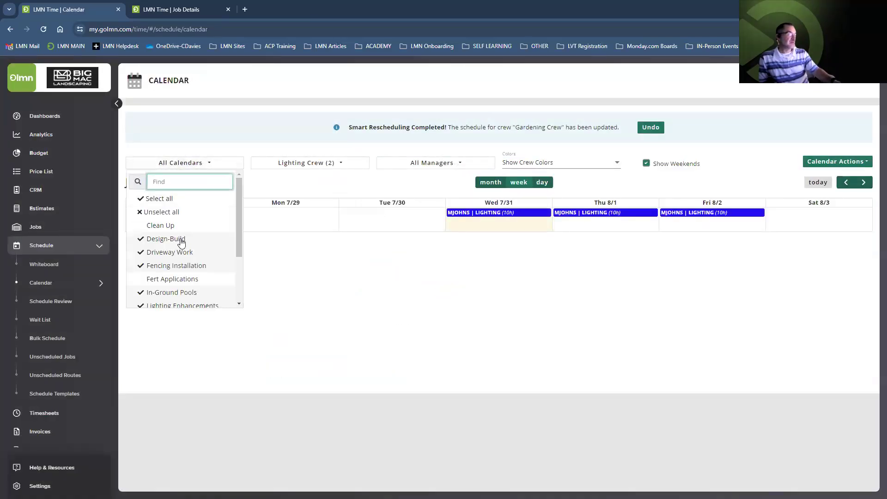
Add Gardening Crew to the calendar filter and view late July and August 2024 in month view
left_click(317, 166)
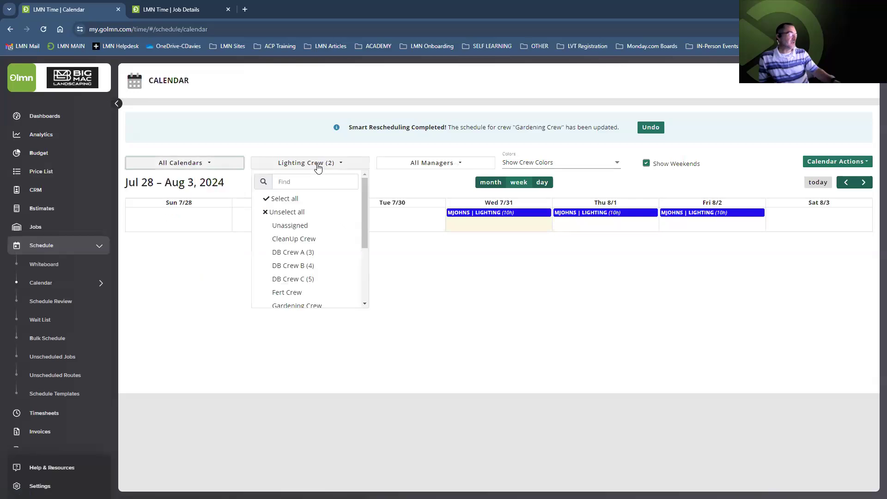
scroll(303, 214, "down", 2)
left_click(304, 215)
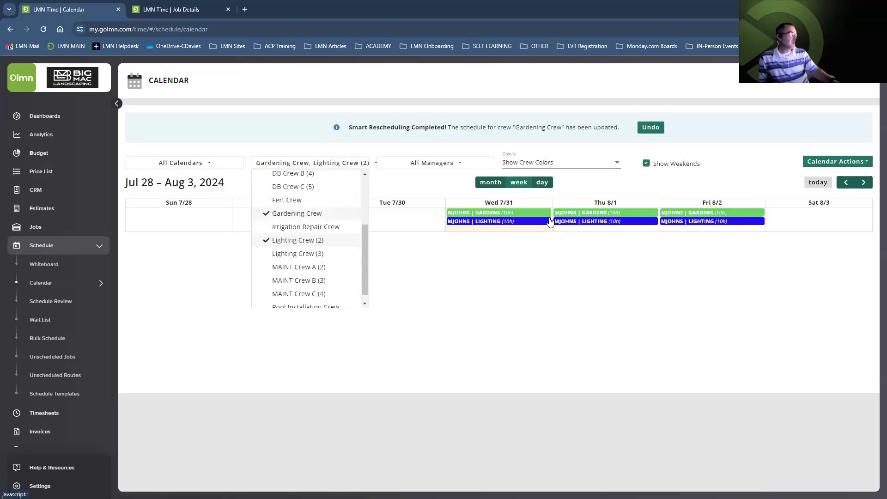
left_click(487, 182)
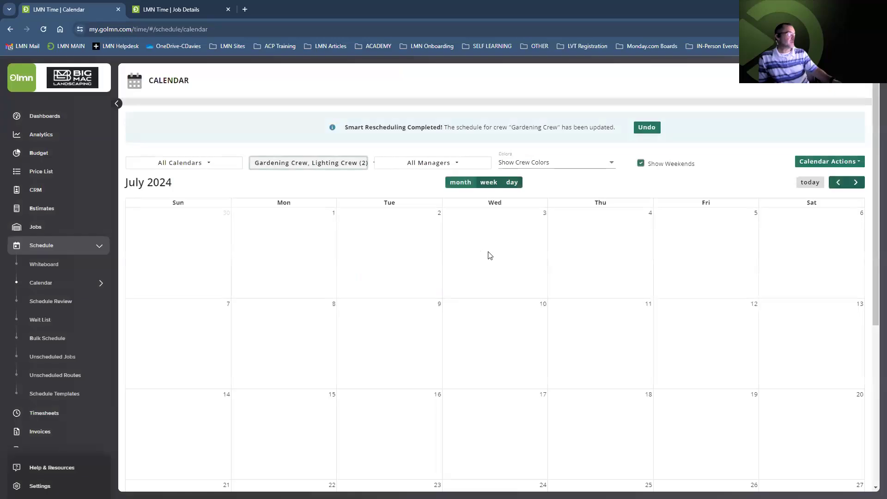
scroll(497, 254, "down", 1)
scroll(497, 255, "down", 5)
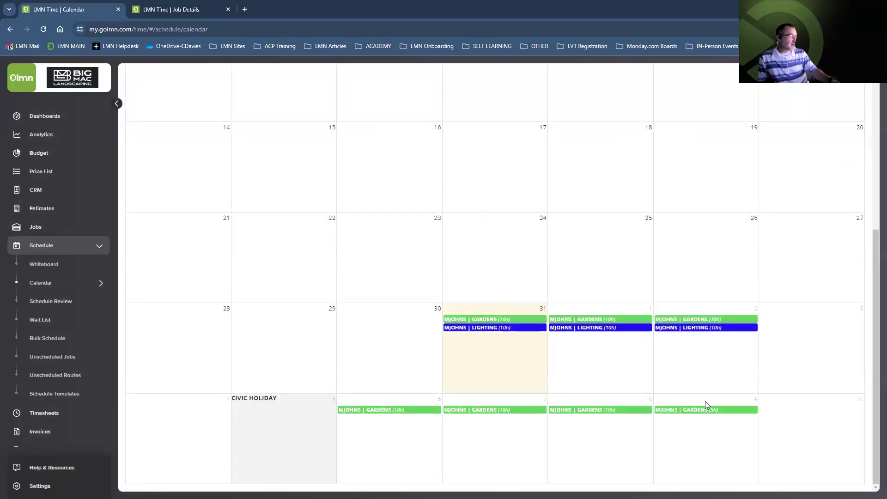
scroll(637, 350, "up", 6)
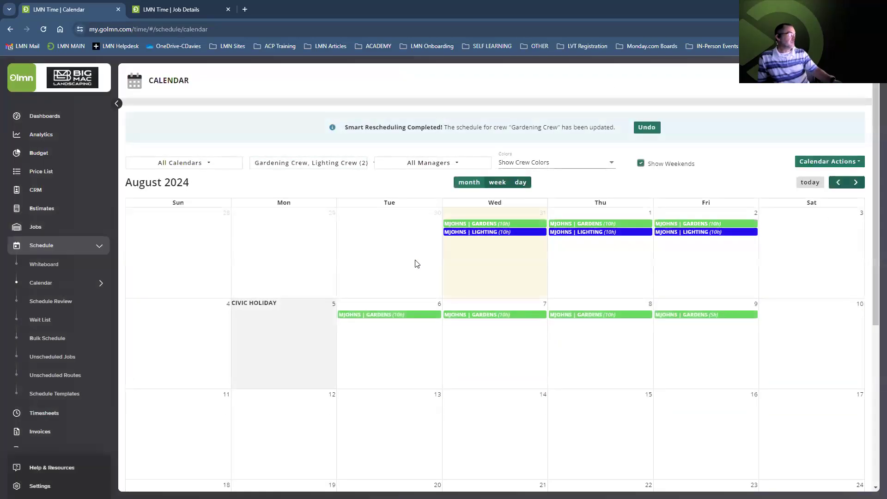
scroll(402, 266, "down", 2)
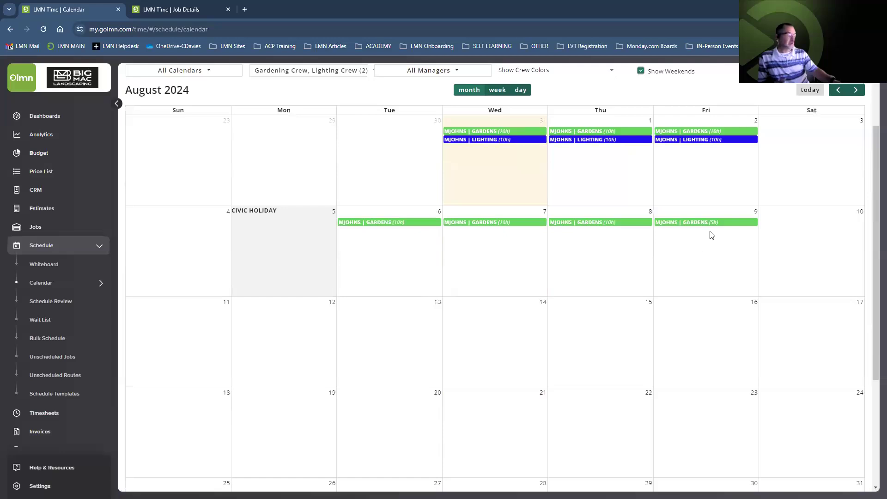